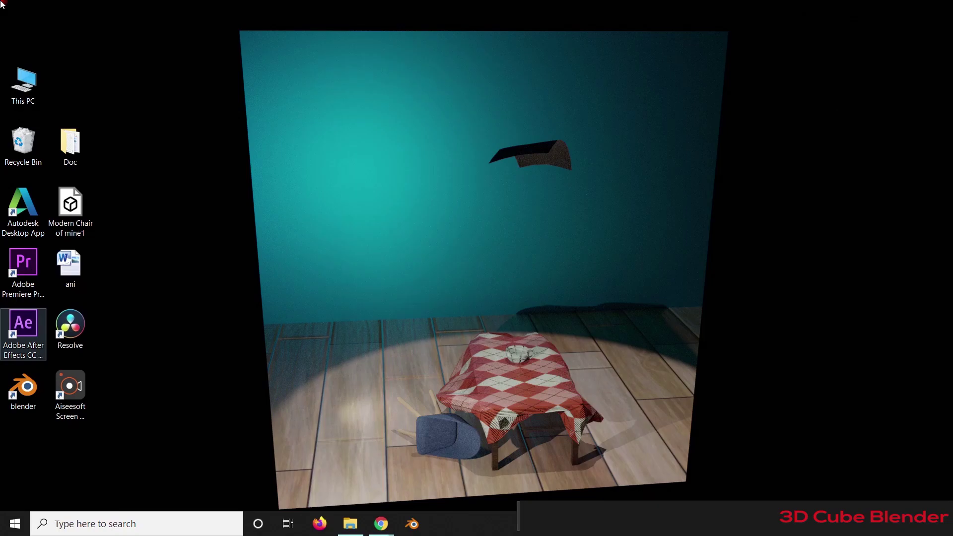
- Launch Blender with a General scene and shrink the default cube to 0.164, raised to Z 0.42 m
{"action": "double_click", "coordinate": [23, 401]}
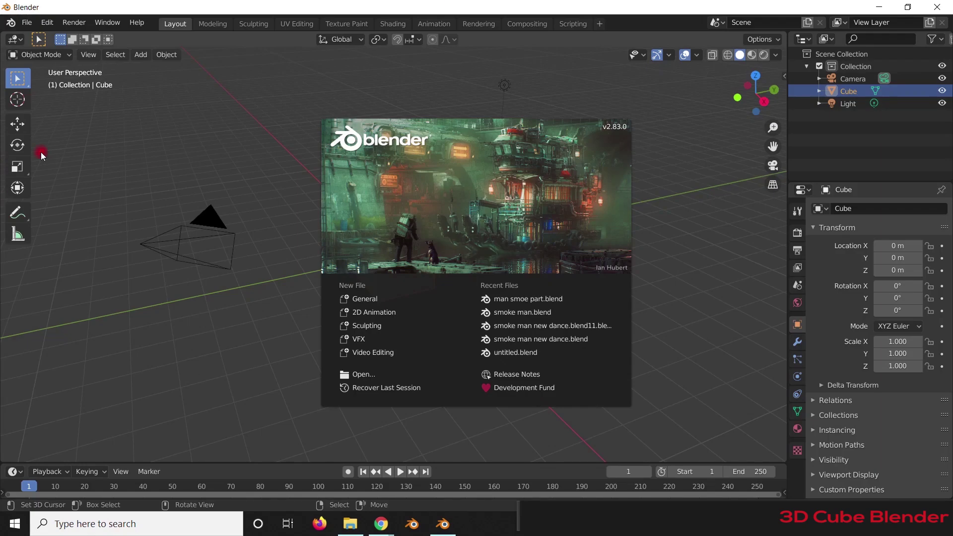
{"action": "left_click", "coordinate": [423, 299]}
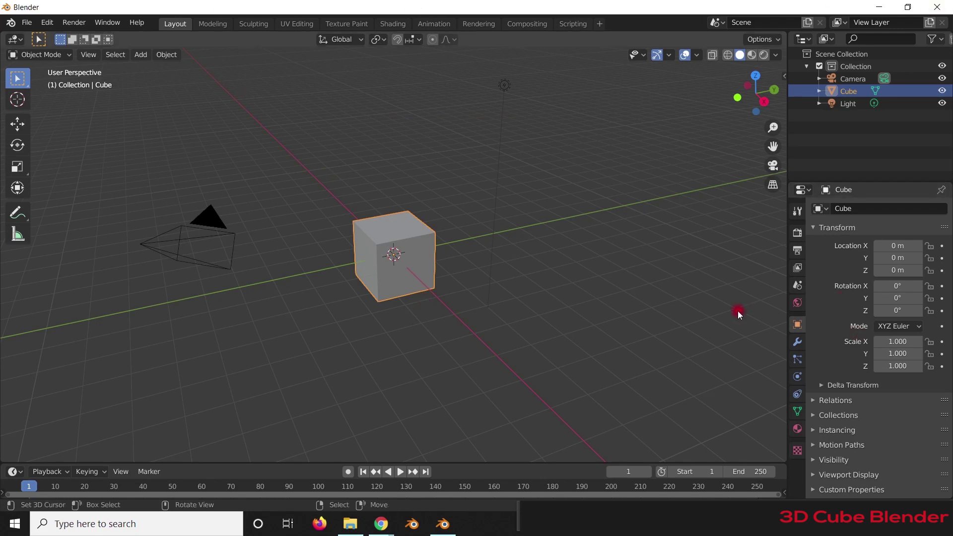
{"action": "key", "text": "s"}
{"action": "left_click", "coordinate": [546, 272]}
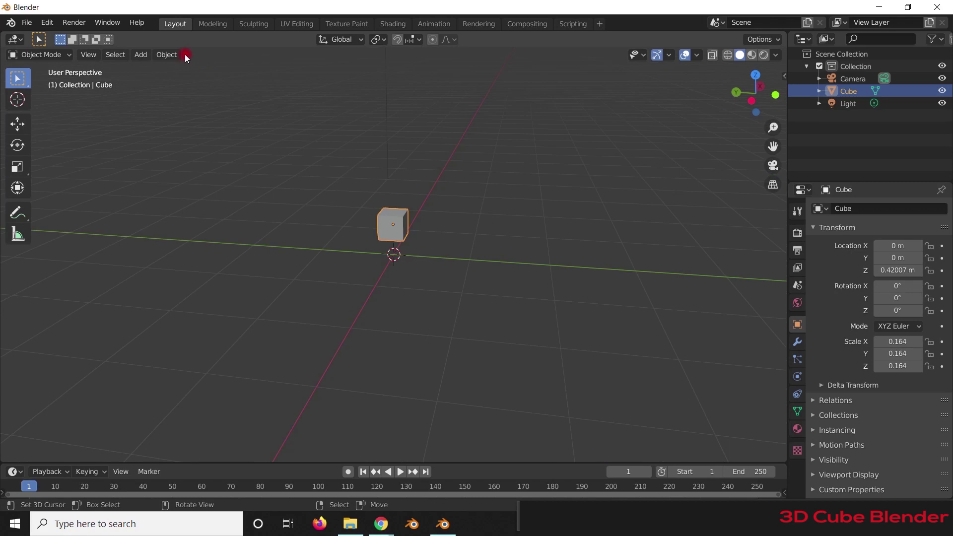
{"action": "left_click", "coordinate": [174, 55]}
{"action": "mouse_move", "coordinate": [239, 363]}
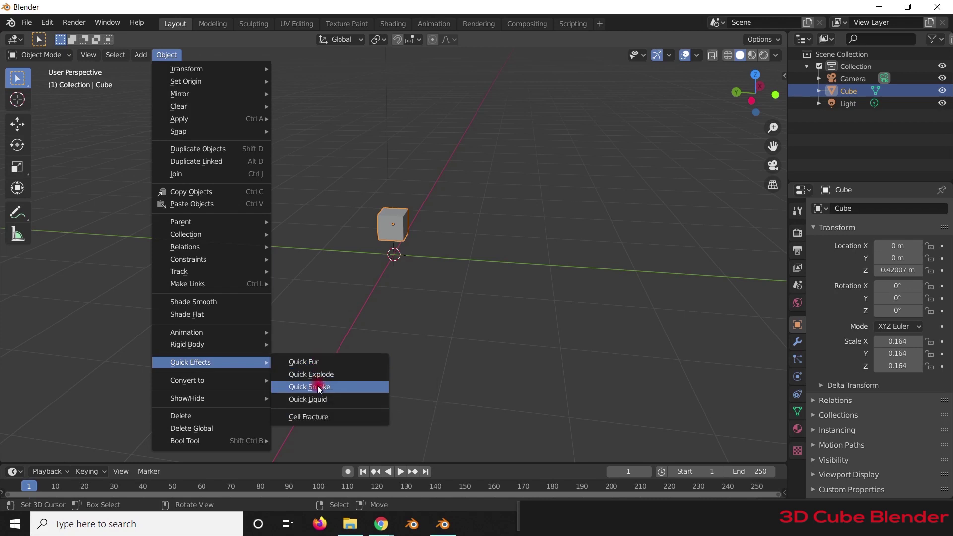
- Add Quick Smoke to the cube, preview it, and rewind to the first frame
{"action": "left_click", "coordinate": [317, 385]}
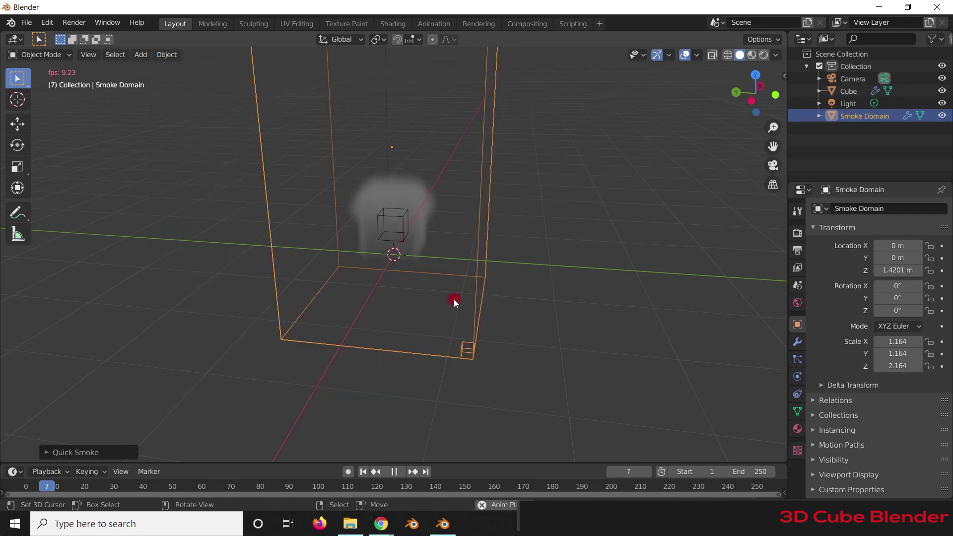
{"action": "middle_click_drag", "start_coordinate": [445, 270], "coordinate": [377, 266]}
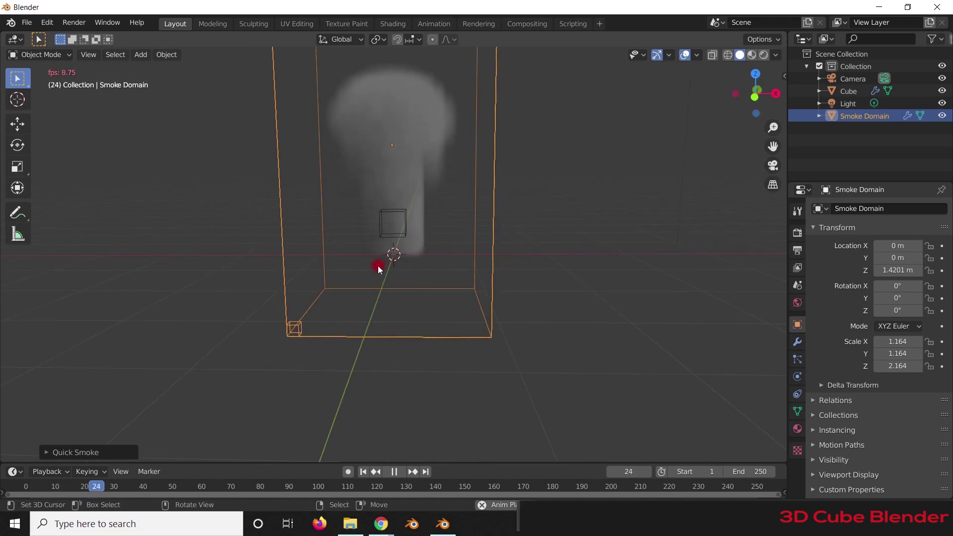
{"action": "scroll", "coordinate": [377, 266], "scroll_direction": "down", "scroll_amount": 3}
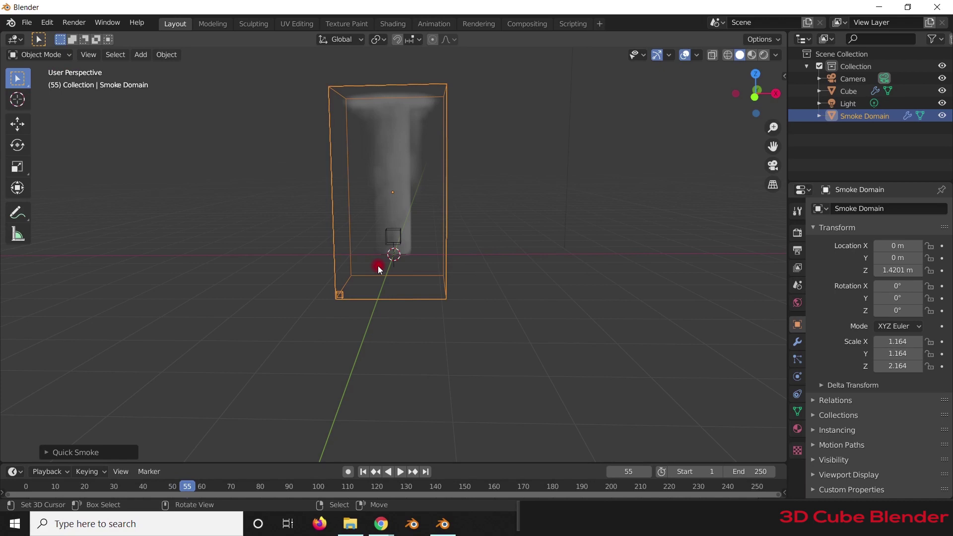
{"action": "left_click", "coordinate": [365, 470]}
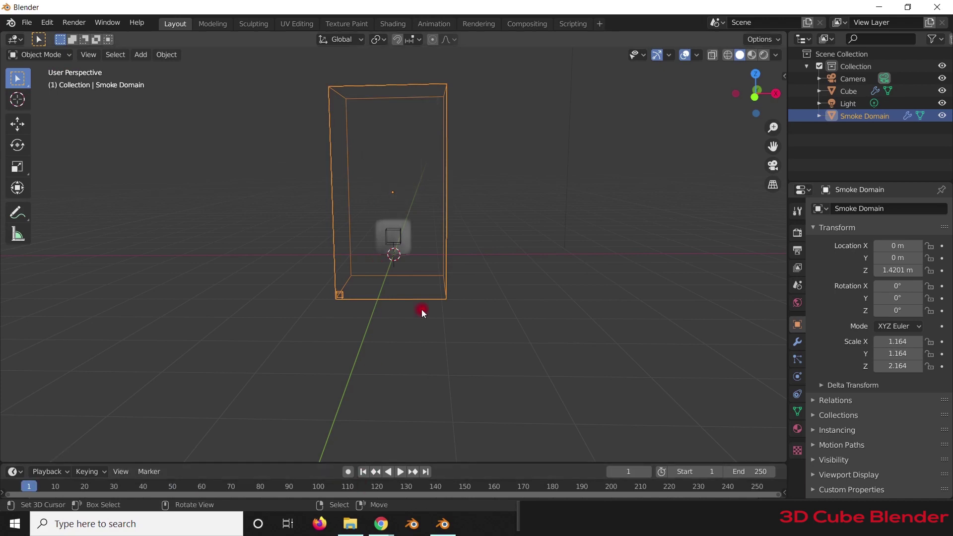
- Select and delete every object, leaving the scene empty
{"action": "key", "text": "a"}
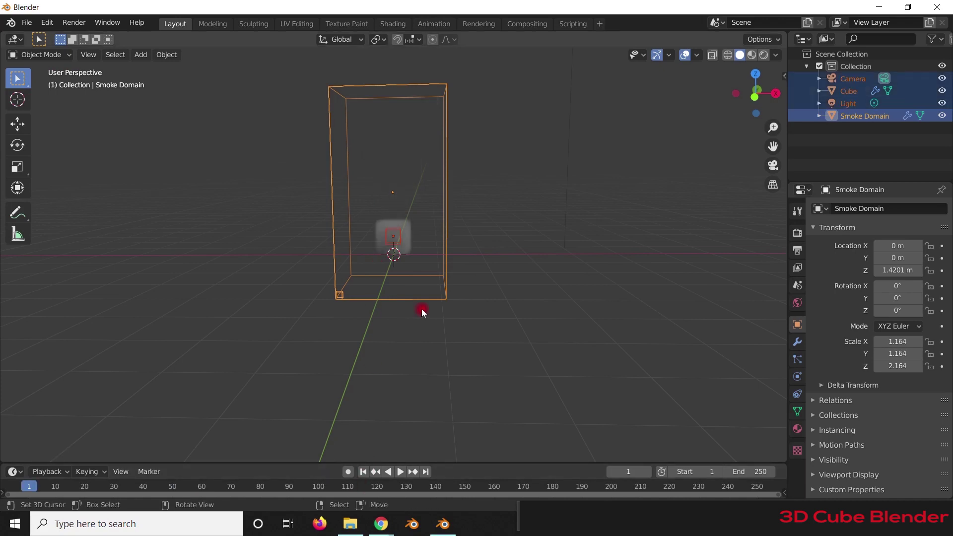
{"action": "key", "text": "x"}
{"action": "left_click", "coordinate": [421, 308]}
{"action": "middle_click_drag", "start_coordinate": [451, 287], "coordinate": [369, 336]}
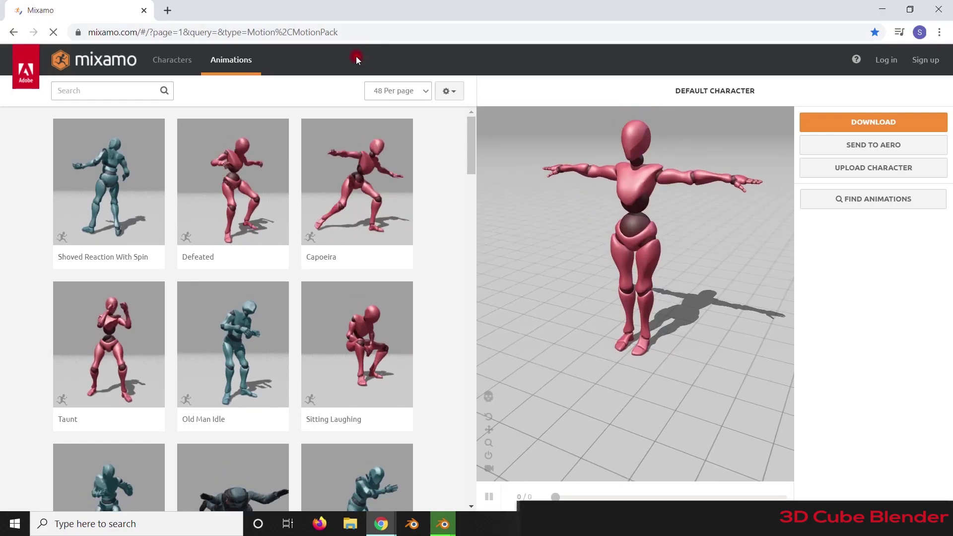
- Load the bare Mannequin (CH36_NONPBR) character from Mixamo's Characters list, then return to animations
{"action": "left_click", "coordinate": [171, 60]}
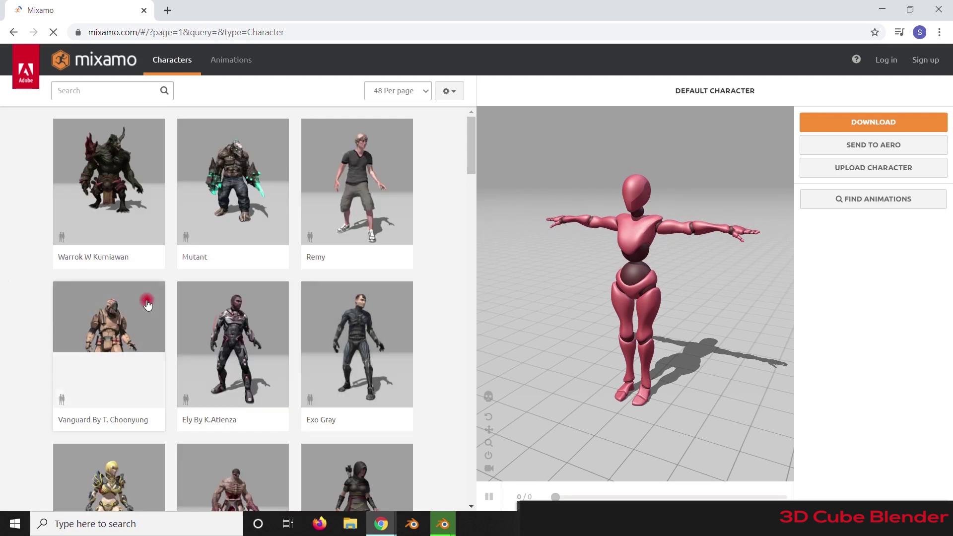
{"action": "scroll", "coordinate": [230, 232], "scroll_direction": "down", "scroll_amount": 15}
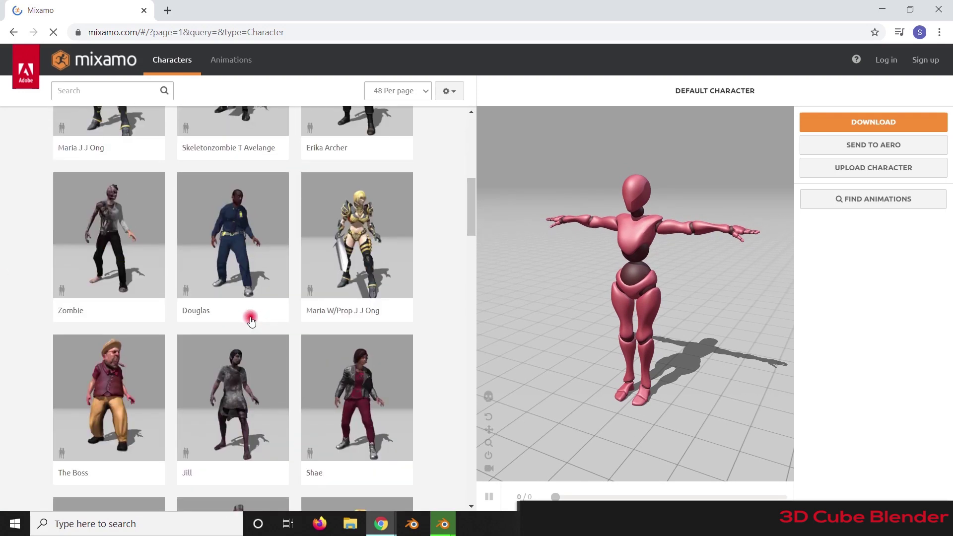
{"action": "scroll", "coordinate": [251, 321], "scroll_direction": "down", "scroll_amount": 4}
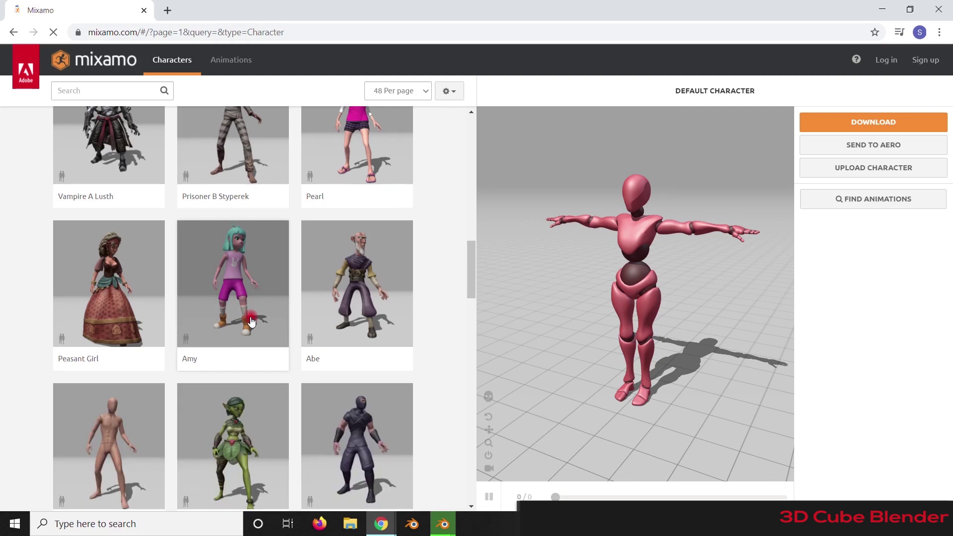
{"action": "left_click", "coordinate": [143, 366]}
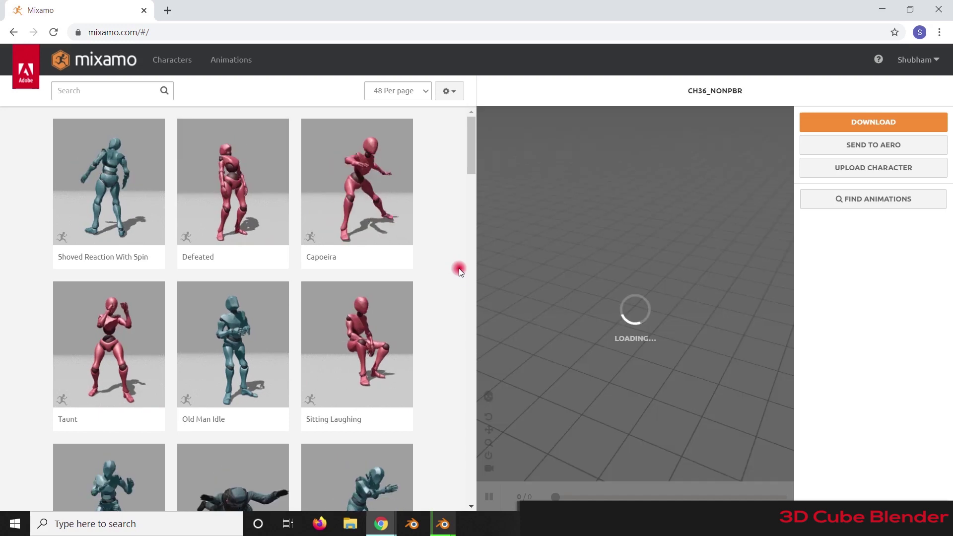
{"action": "scroll", "coordinate": [345, 292], "scroll_direction": "down", "scroll_amount": 2}
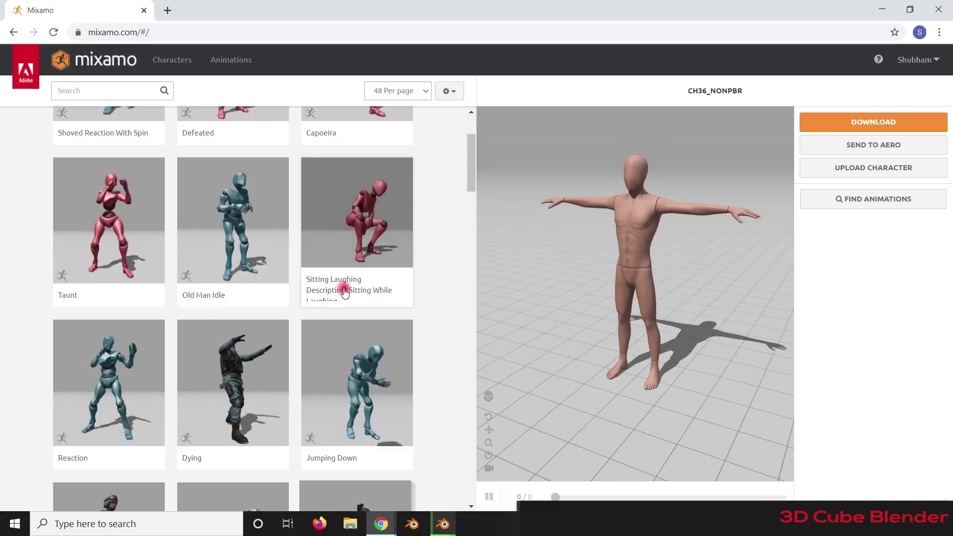
{"action": "scroll", "coordinate": [323, 291], "scroll_direction": "down", "scroll_amount": 5}
- Search 'walk' and download Catwalk Walk as FBX at 30 fps with no keyframe reduction
{"action": "left_click", "coordinate": [81, 90]}
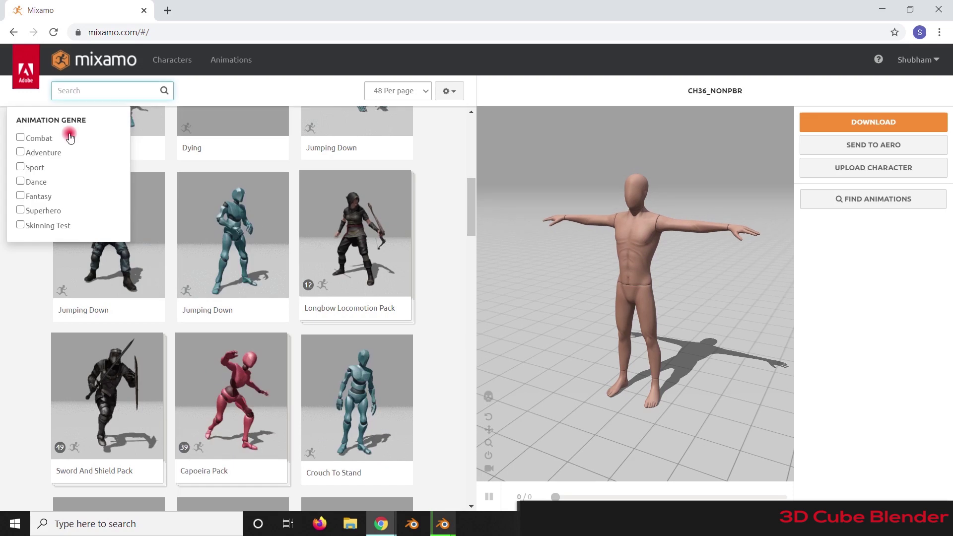
{"action": "type", "text": "walk"}
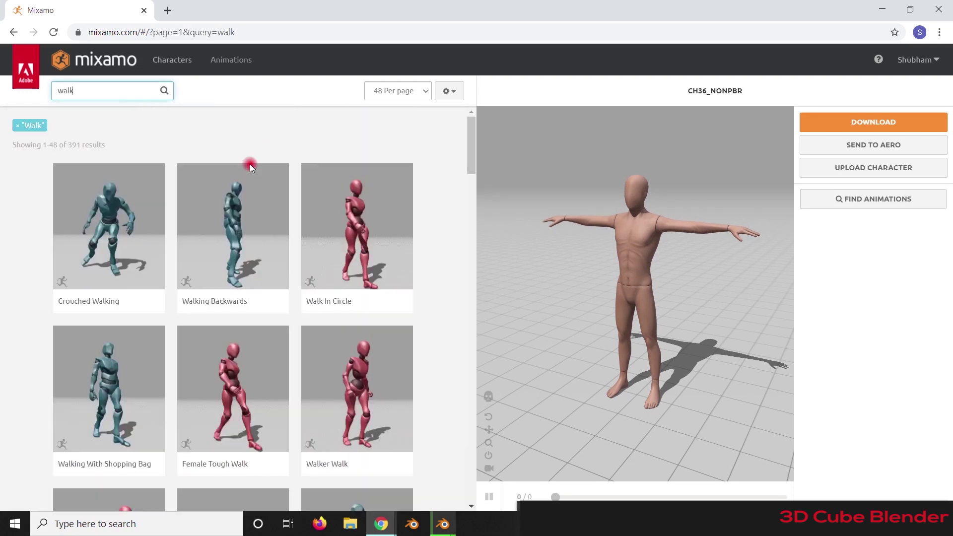
{"action": "scroll", "coordinate": [174, 202], "scroll_direction": "down", "scroll_amount": 10}
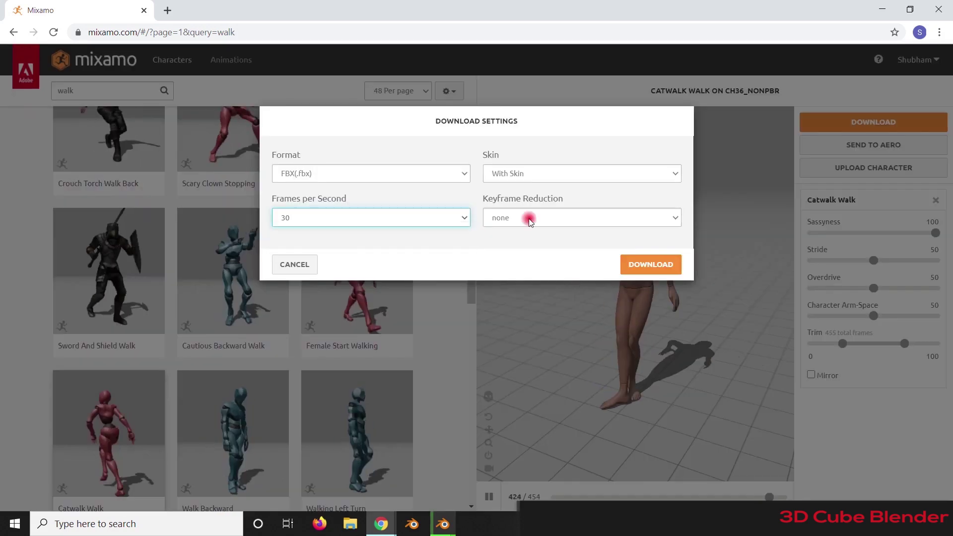
{"action": "left_click", "coordinate": [527, 218]}
{"action": "left_click", "coordinate": [529, 219]}
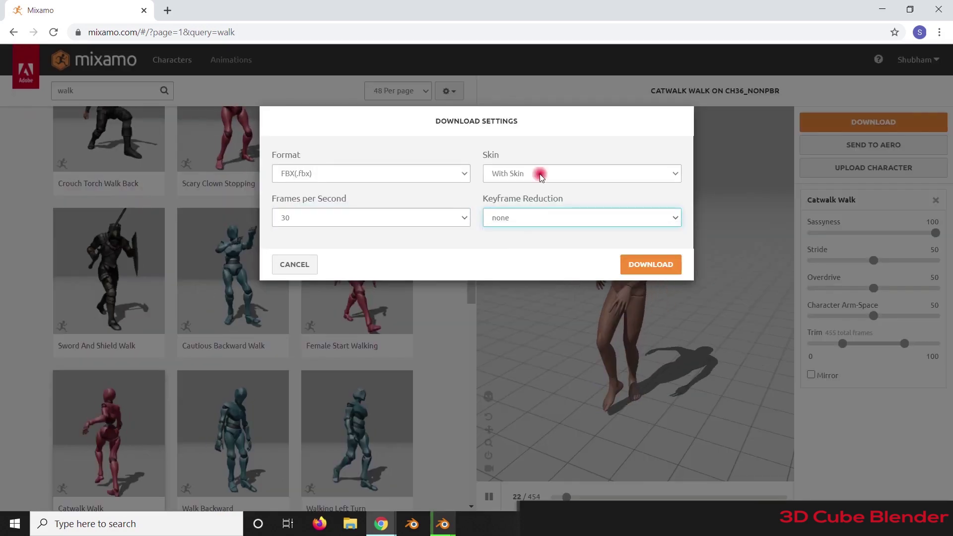
{"action": "left_click", "coordinate": [641, 270]}
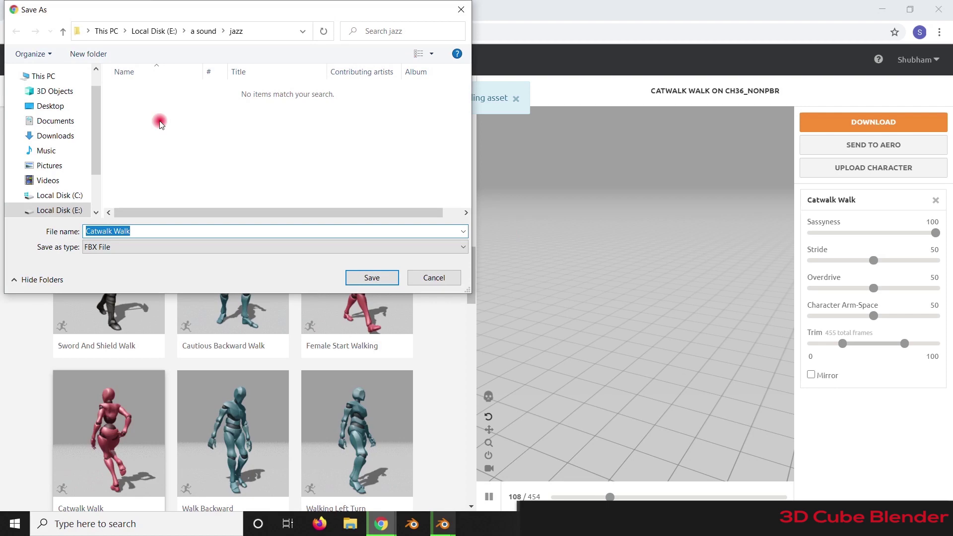
- Save the downloaded animation file to Local Disk (F:)
{"action": "left_click", "coordinate": [96, 193]}
{"action": "left_click", "coordinate": [69, 146]}
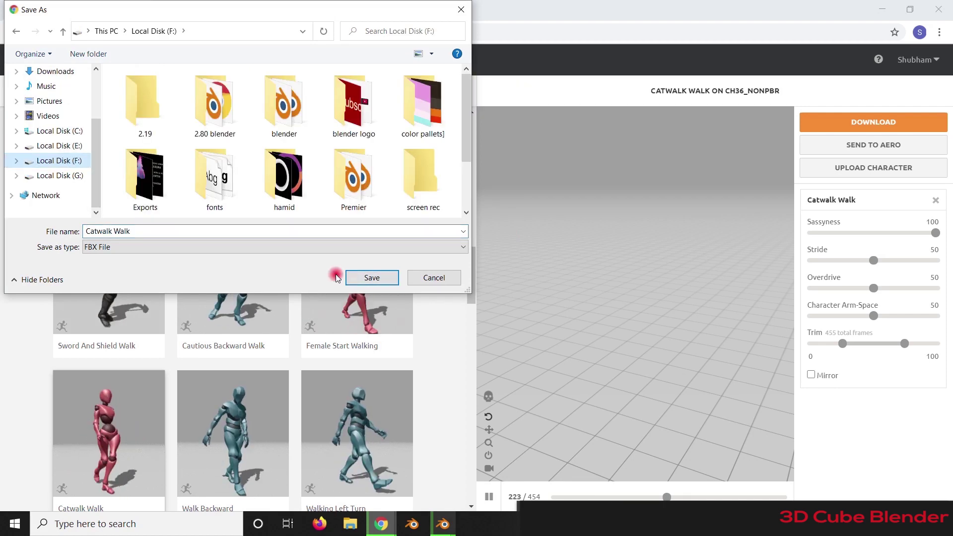
{"action": "left_click", "coordinate": [441, 278]}
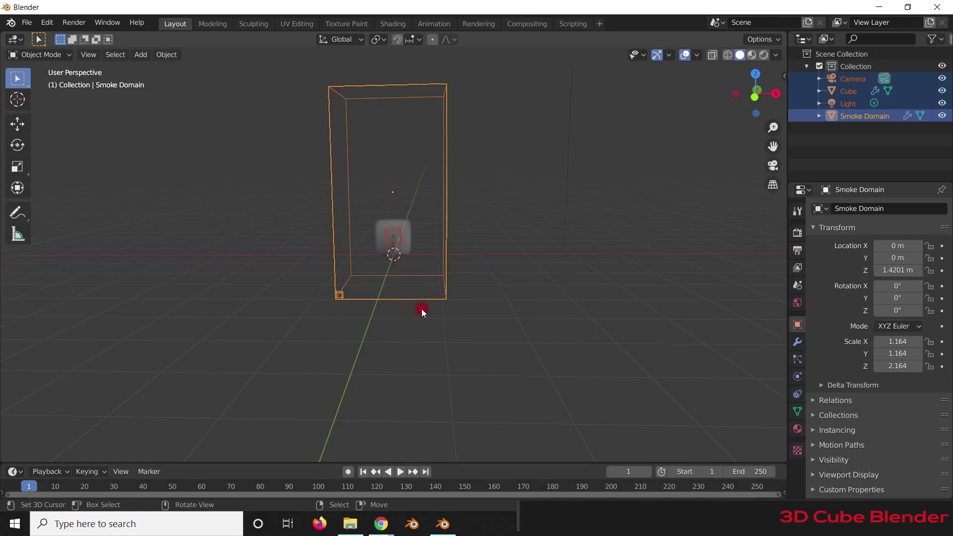
- Delete the remaining smoke setup objects in Blender, leaving an empty scene
{"action": "key", "text": "x"}
{"action": "left_click", "coordinate": [422, 311]}
{"action": "middle_click_drag", "start_coordinate": [457, 287], "coordinate": [347, 278]}
- Import the Mixamo mannequin FBX from the F: drive and play its walk animation
{"action": "left_click", "coordinate": [24, 23]}
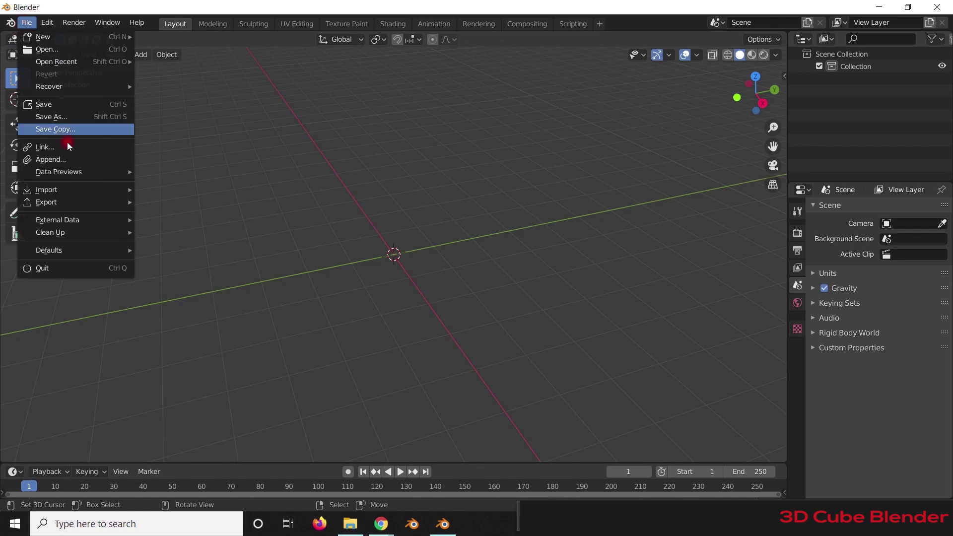
{"action": "mouse_move", "coordinate": [77, 206]}
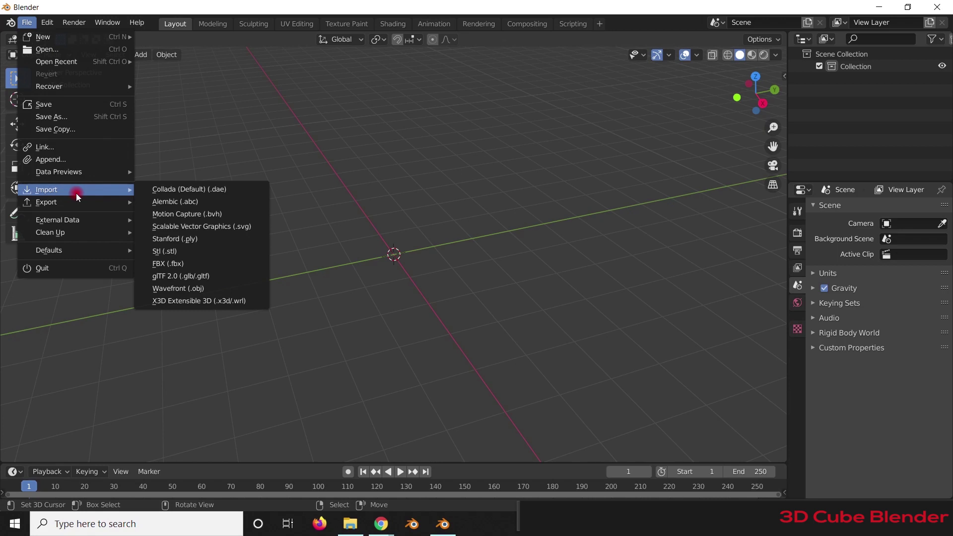
{"action": "left_click", "coordinate": [26, 23]}
{"action": "mouse_move", "coordinate": [75, 197]}
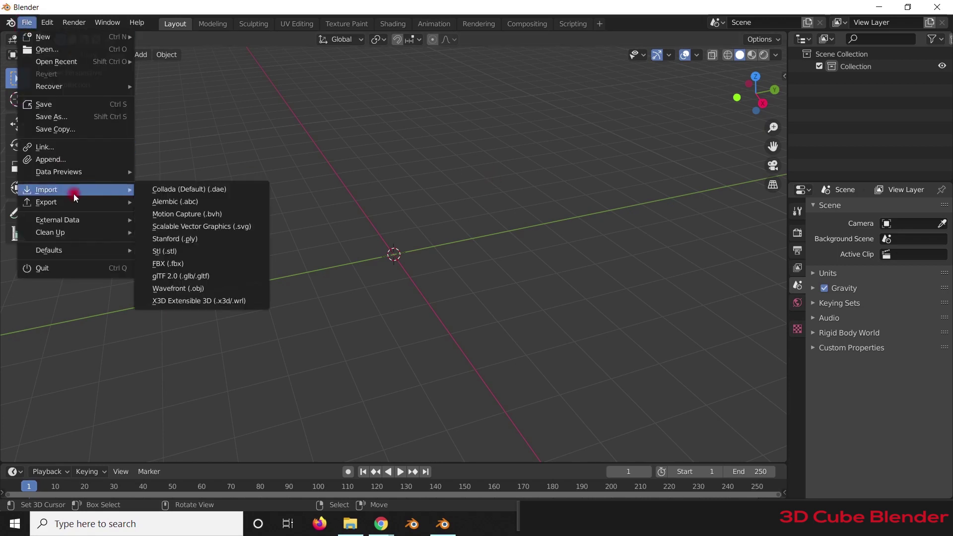
{"action": "left_click", "coordinate": [170, 264]}
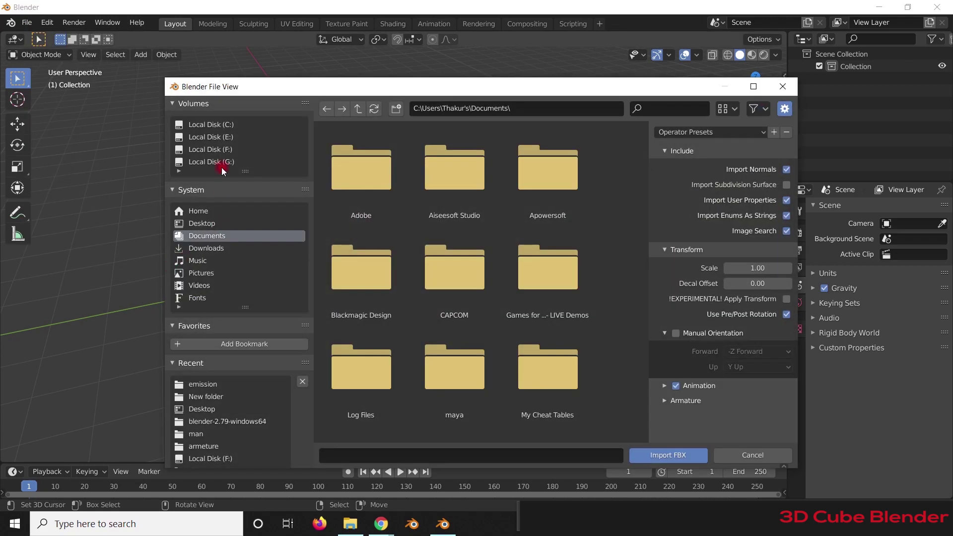
{"action": "left_click", "coordinate": [224, 149]}
{"action": "left_click", "coordinate": [225, 138]}
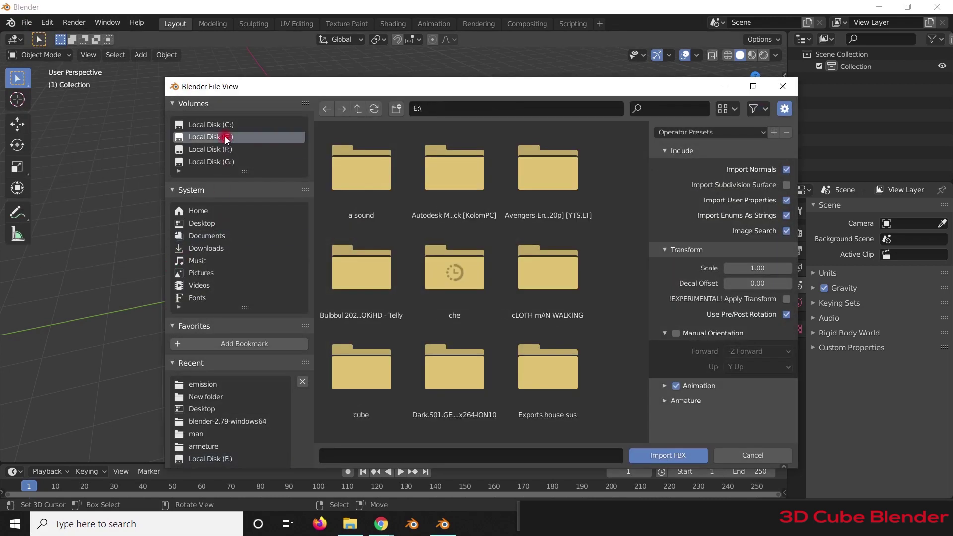
{"action": "left_click", "coordinate": [228, 149]}
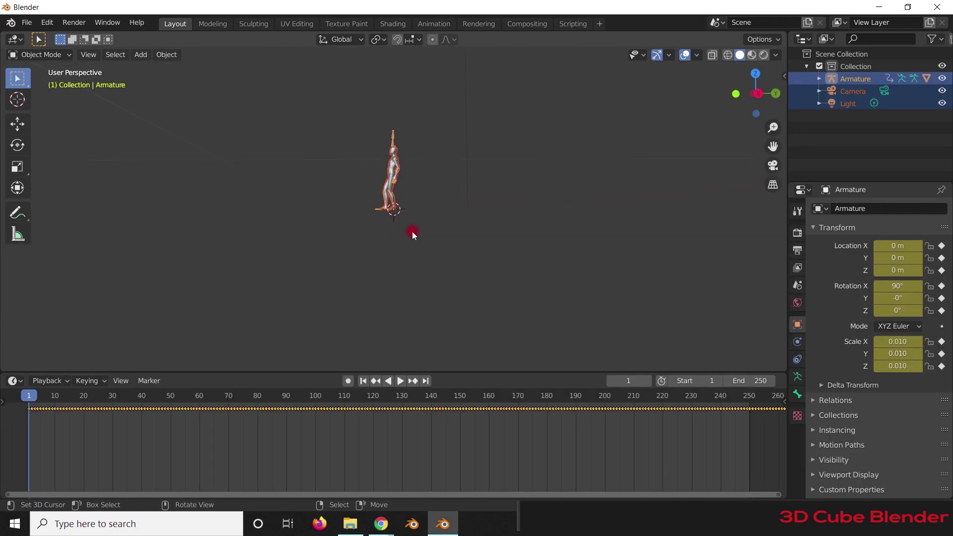
{"action": "middle_click_drag", "start_coordinate": [412, 231], "coordinate": [442, 254]}
{"action": "key", "text": "space"}
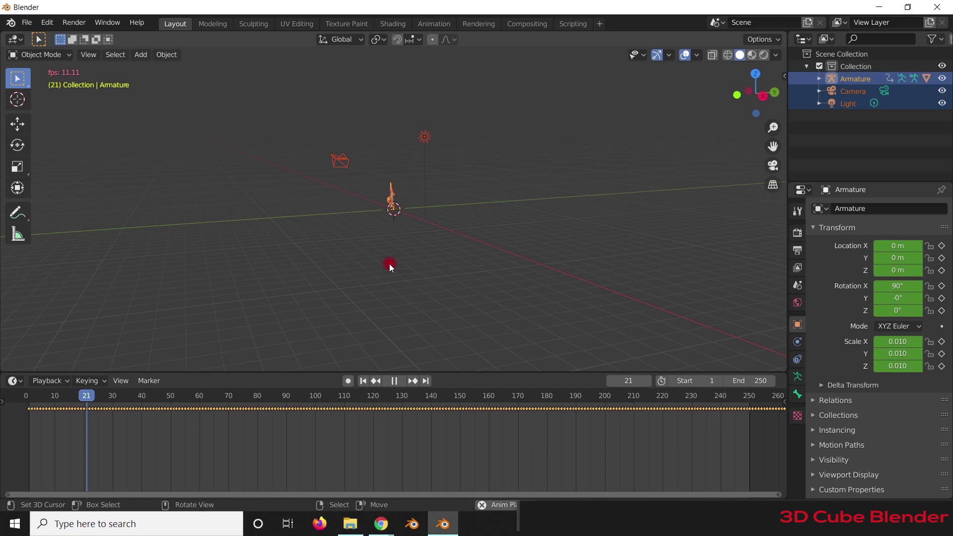
- Stop playback, shorten the scene end frame to 101, and rewind the walk to frame 1
{"action": "middle_click_drag", "start_coordinate": [378, 246], "coordinate": [415, 247]}
{"action": "scroll", "coordinate": [415, 247], "scroll_direction": "up", "scroll_amount": 2}
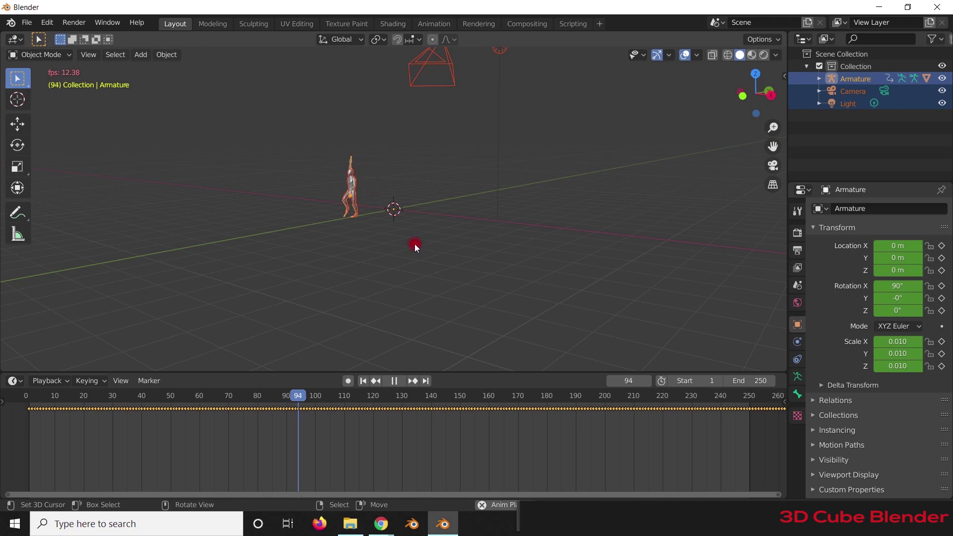
{"action": "key", "text": "space"}
{"action": "left_click_drag", "start_coordinate": [748, 381], "coordinate": [666, 383]}
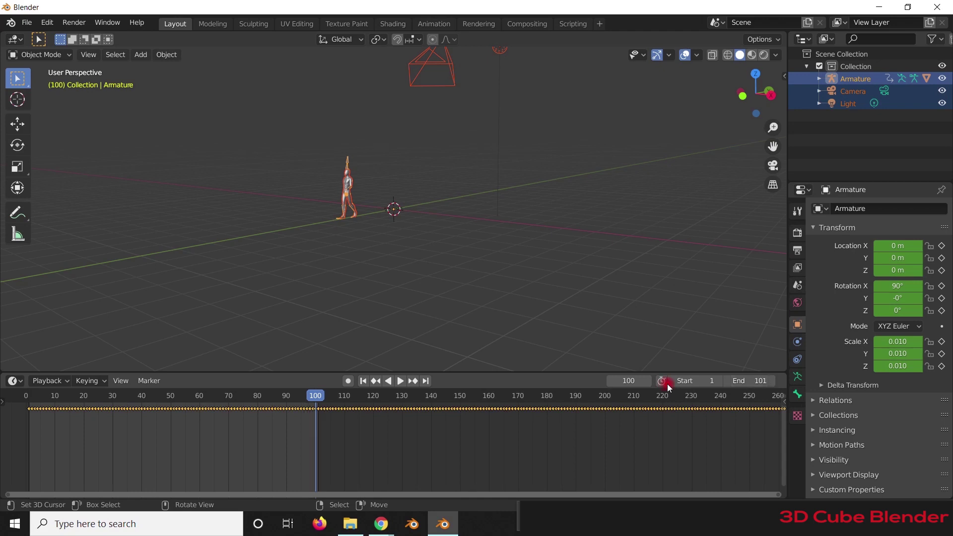
{"action": "middle_click_drag", "start_coordinate": [534, 261], "coordinate": [443, 228]}
{"action": "left_click", "coordinate": [163, 54]}
{"action": "left_click", "coordinate": [362, 380]}
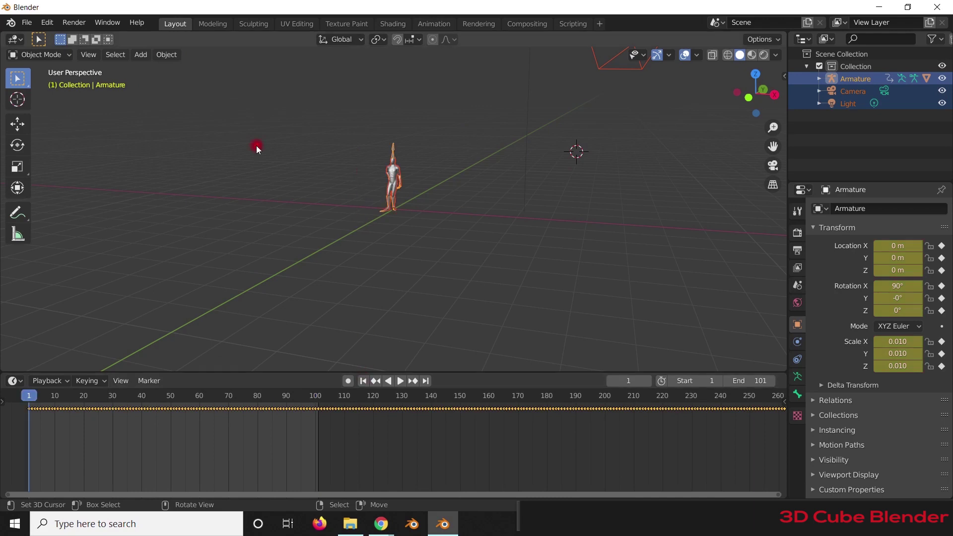
- Add Quick Smoke to the walking character, preview it, and rewind to frame 1
{"action": "left_click", "coordinate": [167, 55]}
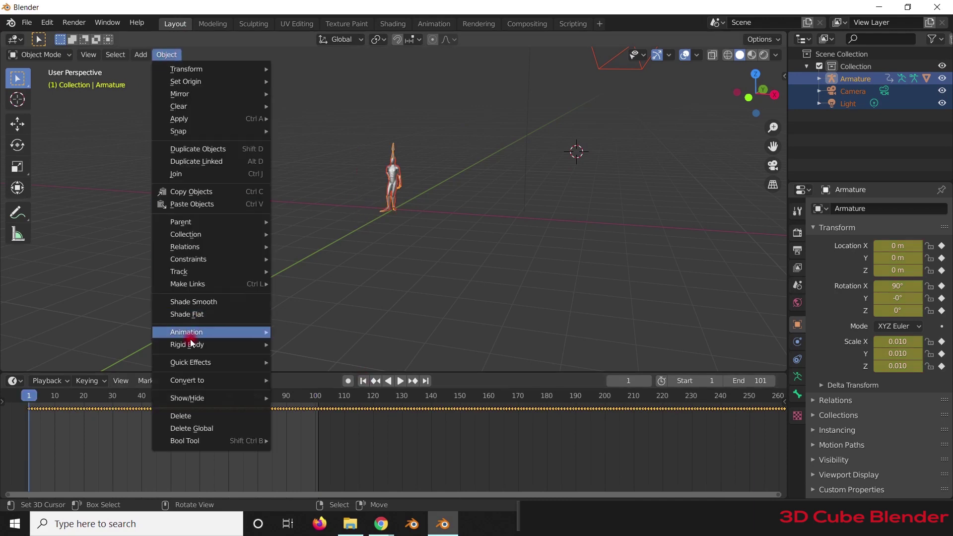
{"action": "mouse_move", "coordinate": [193, 368]}
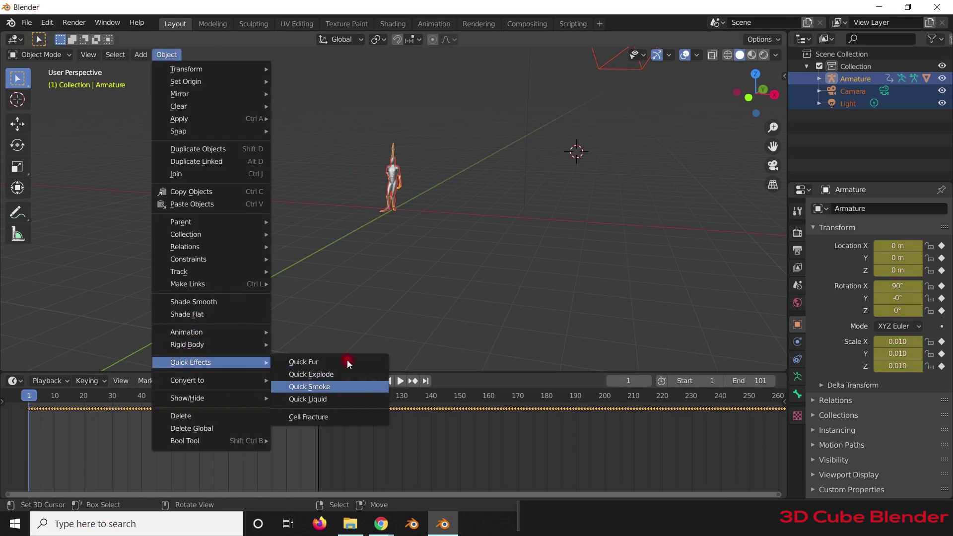
{"action": "left_click", "coordinate": [347, 388]}
{"action": "key", "text": "space"}
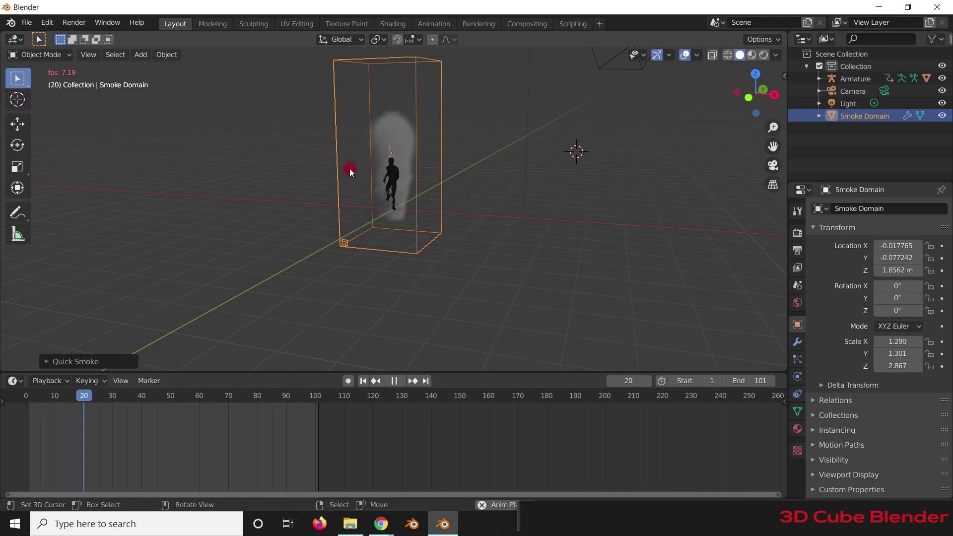
{"action": "key", "text": "space"}
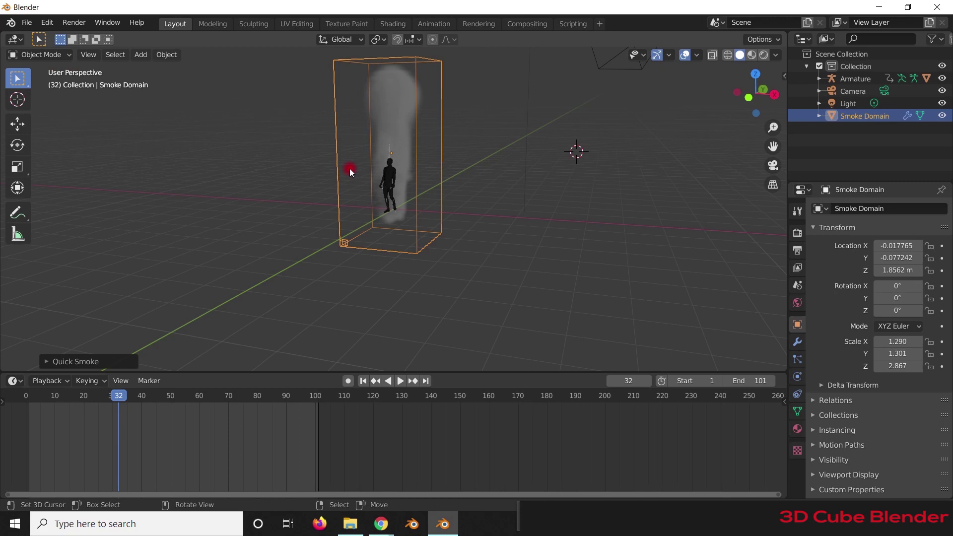
{"action": "left_click", "coordinate": [366, 382]}
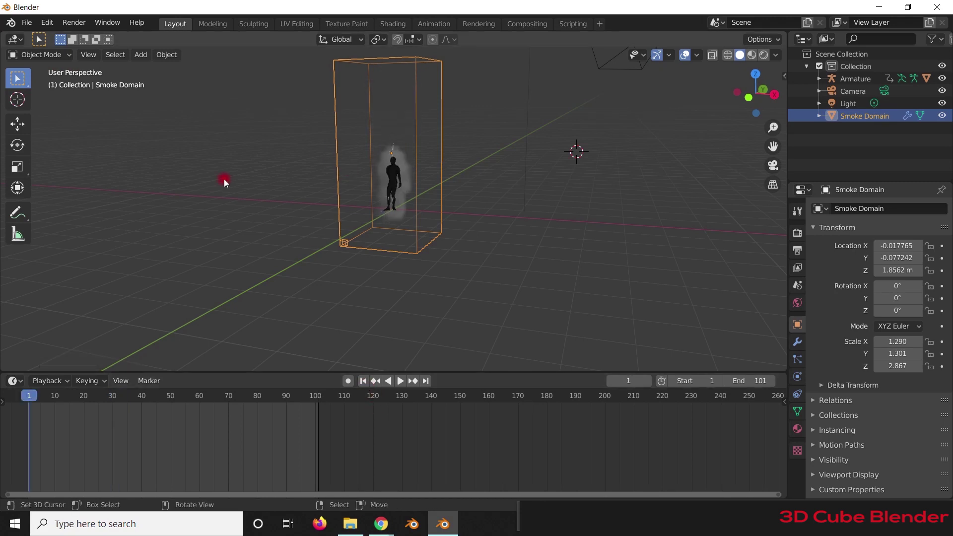
- Begin saving the project under the name Smoke Simulation Catwalk.blend
{"action": "left_click", "coordinate": [27, 23]}
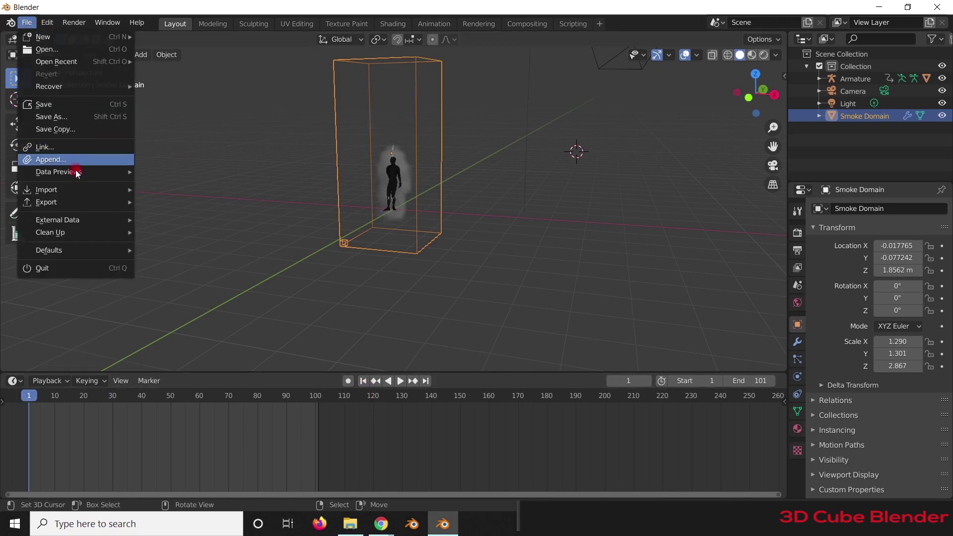
{"action": "left_click", "coordinate": [55, 105]}
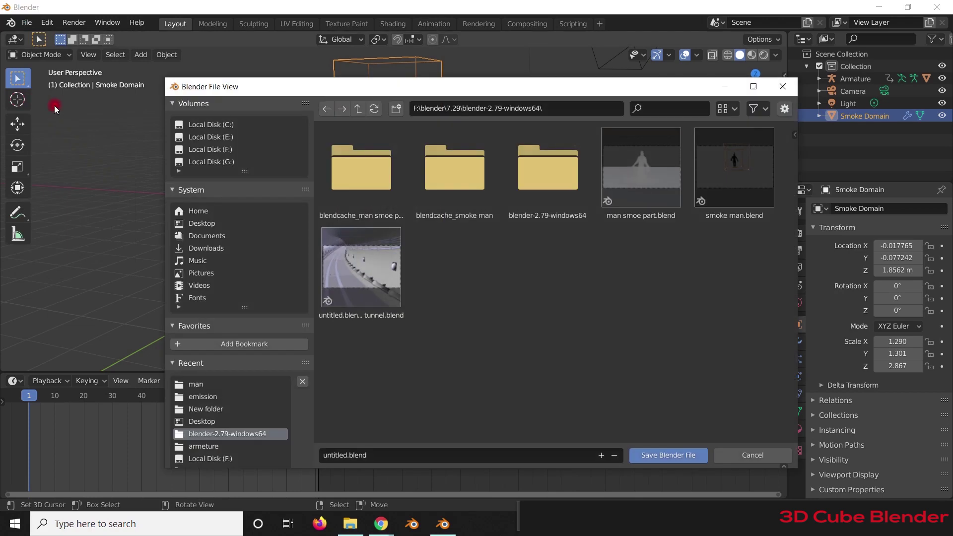
{"action": "left_click", "coordinate": [360, 456]}
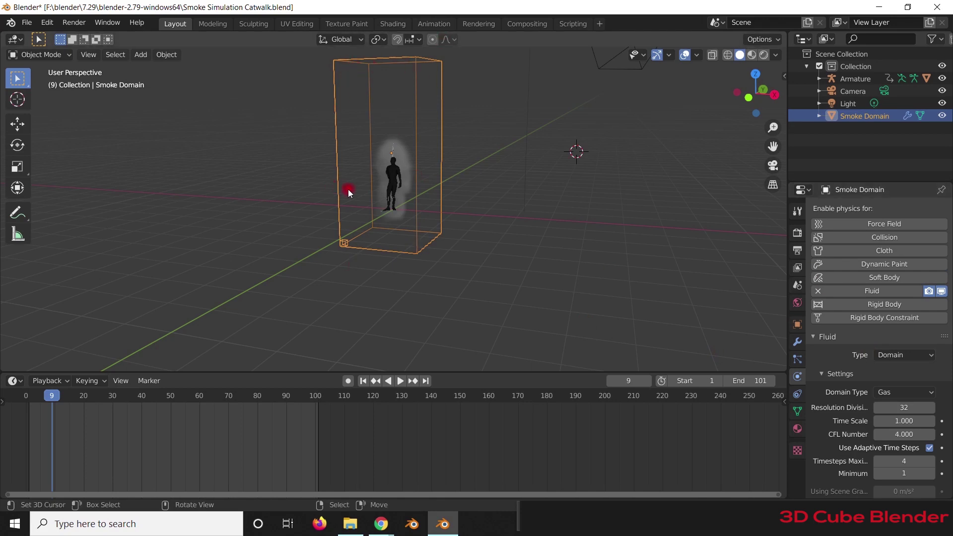
- Review the Smoke Domain's and character Ch36's fluid settings, ending with the character selected
{"action": "left_click", "coordinate": [389, 170]}
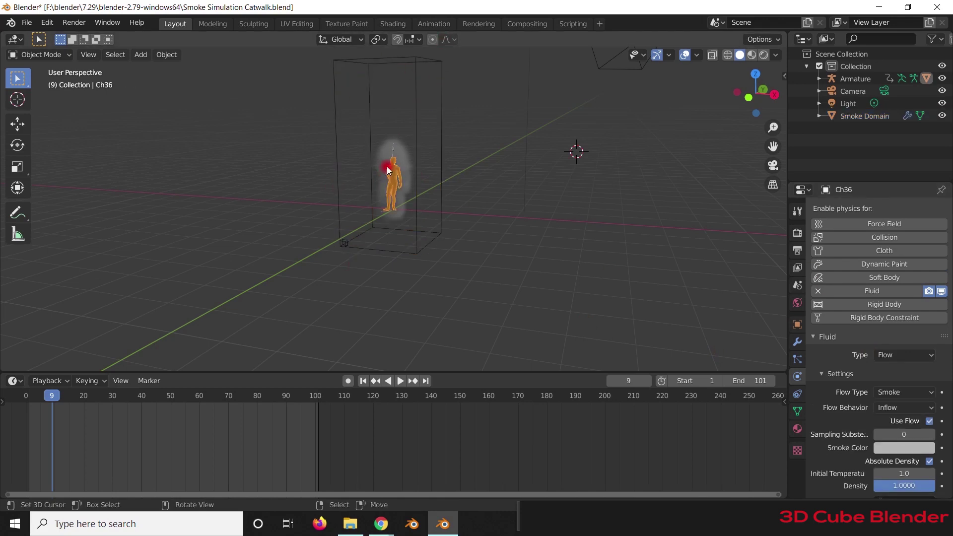
{"action": "left_click", "coordinate": [422, 175]}
{"action": "scroll", "coordinate": [882, 389], "scroll_direction": "down", "scroll_amount": 7}
{"action": "scroll", "coordinate": [884, 387], "scroll_direction": "down", "scroll_amount": 12}
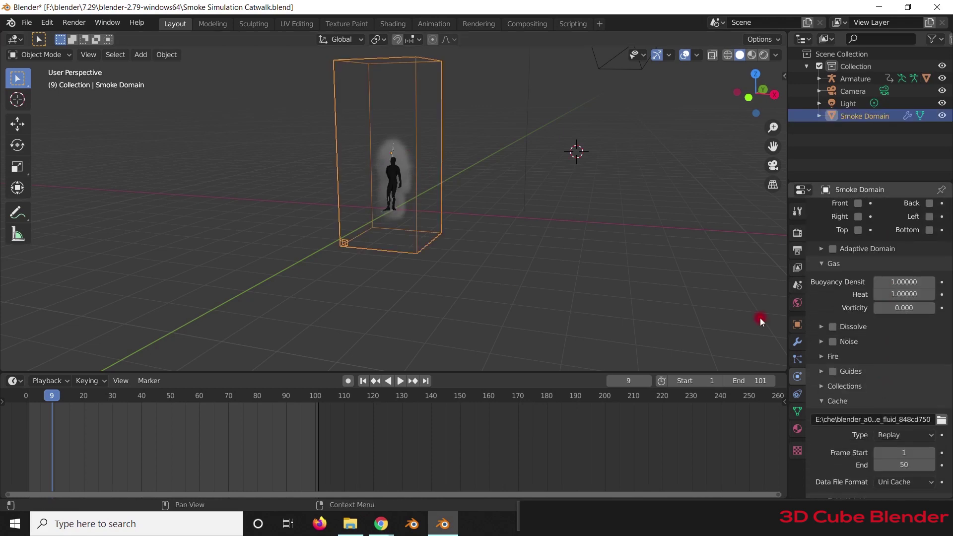
{"action": "left_click", "coordinate": [395, 173]}
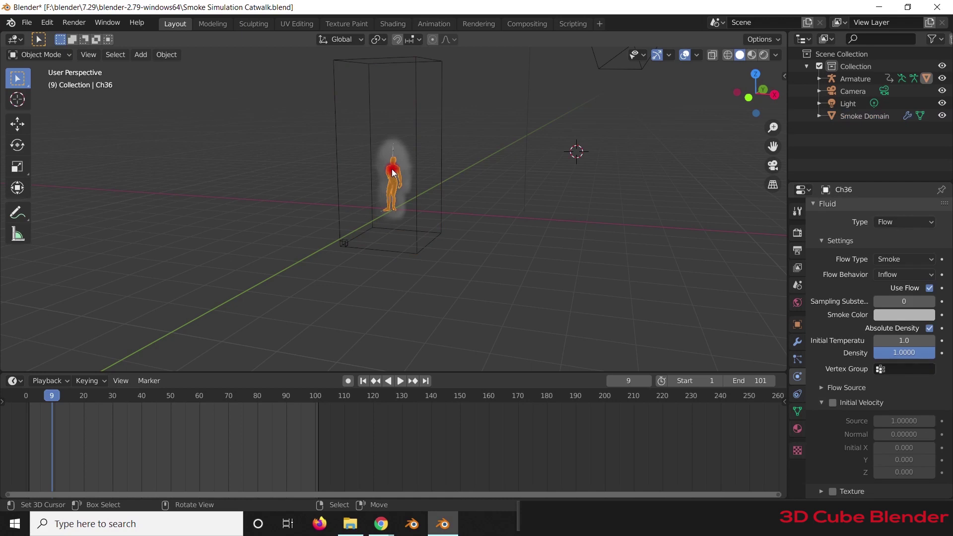
- Play and stop the smoke simulation for a first preview
{"action": "left_click", "coordinate": [393, 172]}
{"action": "left_click", "coordinate": [399, 380]}
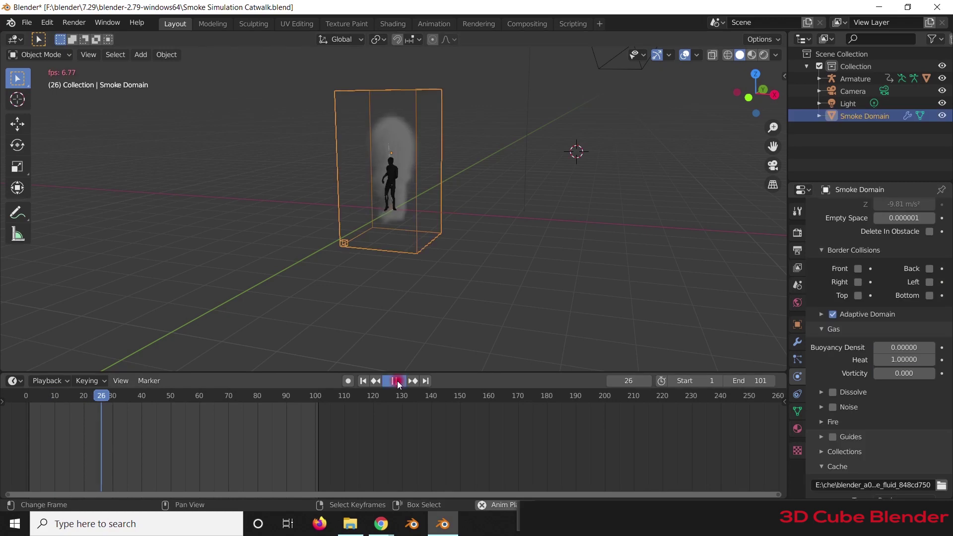
{"action": "left_click", "coordinate": [397, 381]}
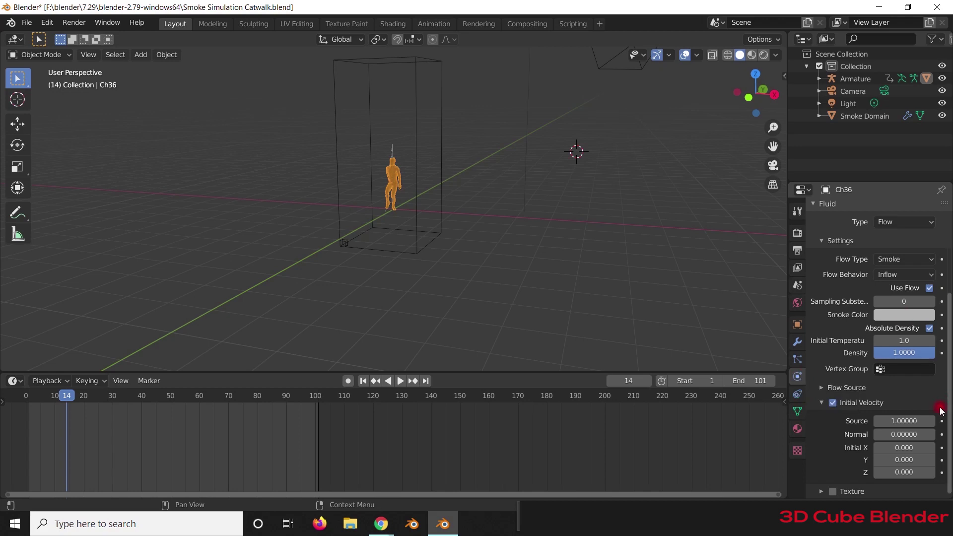
{"action": "scroll", "coordinate": [903, 382], "scroll_direction": "up", "scroll_amount": 5}
{"action": "scroll", "coordinate": [903, 382], "scroll_direction": "down", "scroll_amount": 4}
- Set the character's Initial Temperature to -1.0 and Sampling Substeps to 1
{"action": "left_click", "coordinate": [900, 360]}
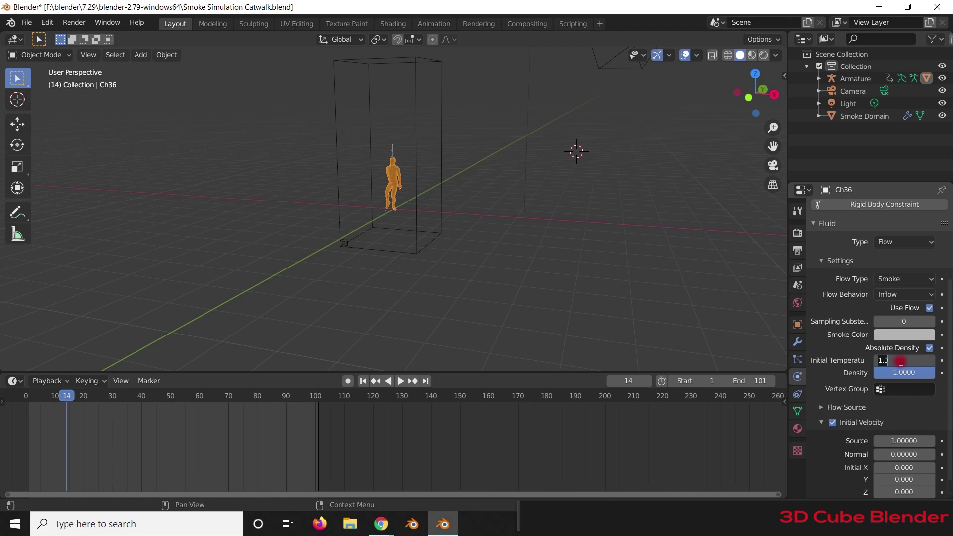
{"action": "key", "text": "BackSpace"}
{"action": "key", "text": "Return"}
{"action": "left_click", "coordinate": [896, 317]}
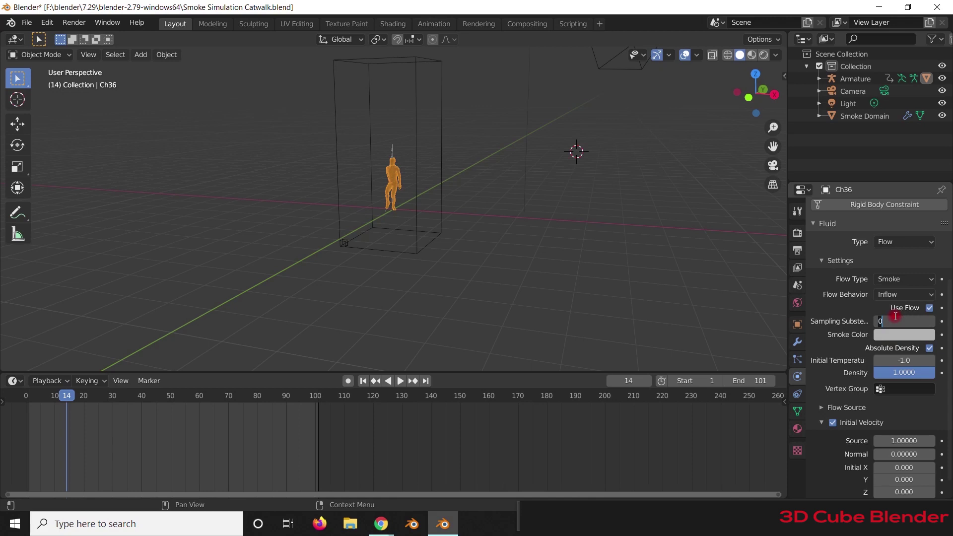
{"action": "type", "text": "1"}
{"action": "key", "text": "Return"}
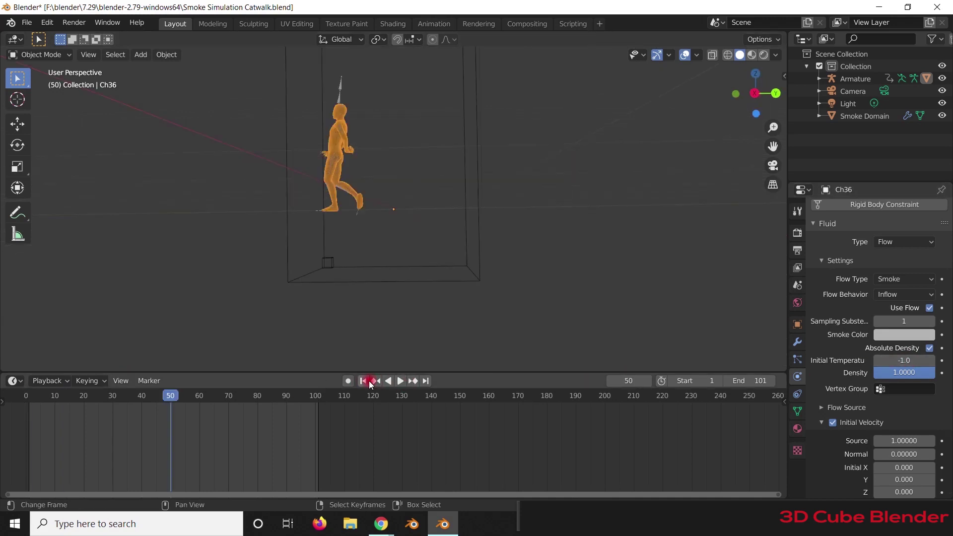
- Replay the simulation from the start, pausing at frame 35 to study the smoke
{"action": "left_click", "coordinate": [364, 381]}
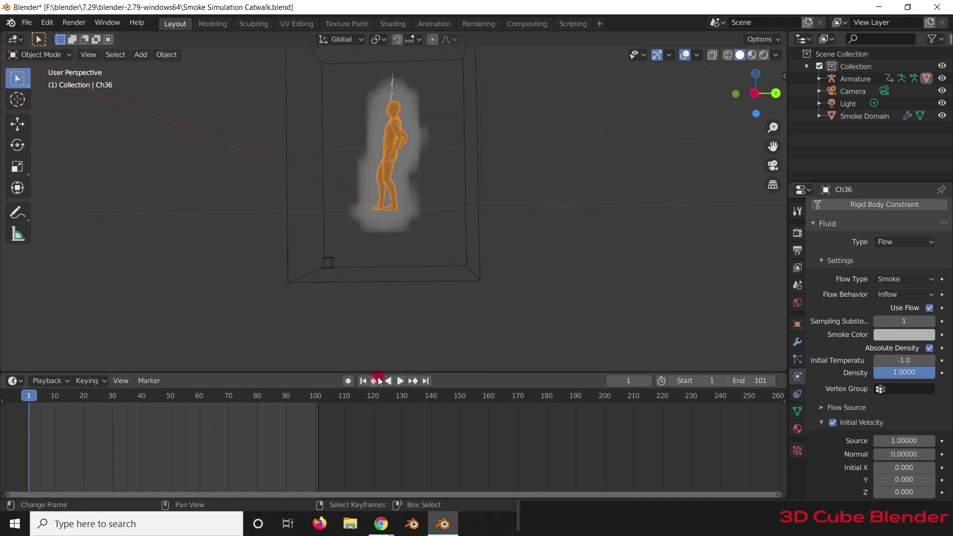
{"action": "left_click", "coordinate": [401, 381]}
{"action": "left_click", "coordinate": [401, 381]}
{"action": "middle_click_drag", "start_coordinate": [489, 304], "coordinate": [427, 139]}
- Select the Smoke Domain and set its Buoyancy Density to -0.00100
{"action": "left_click", "coordinate": [450, 129]}
{"action": "left_click", "coordinate": [904, 323]}
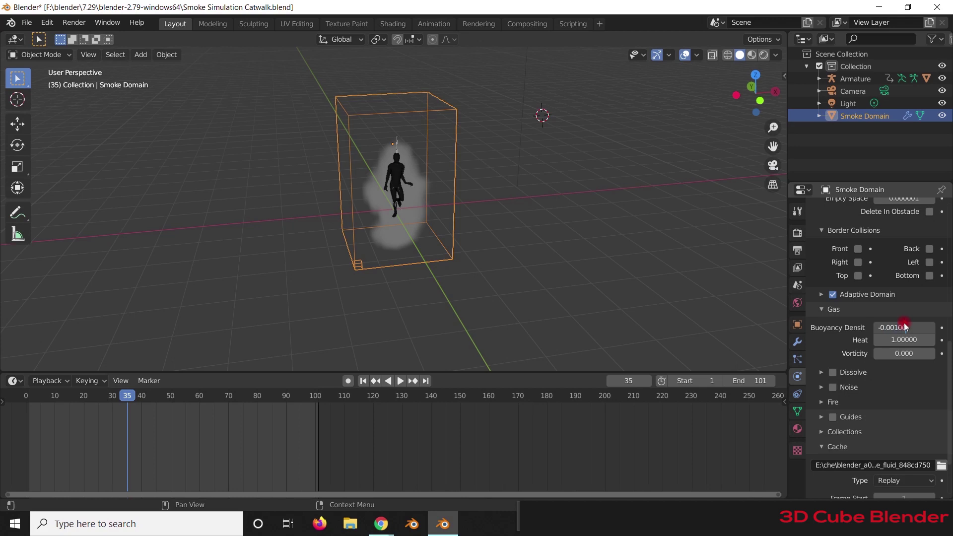
{"action": "key", "text": "Return"}
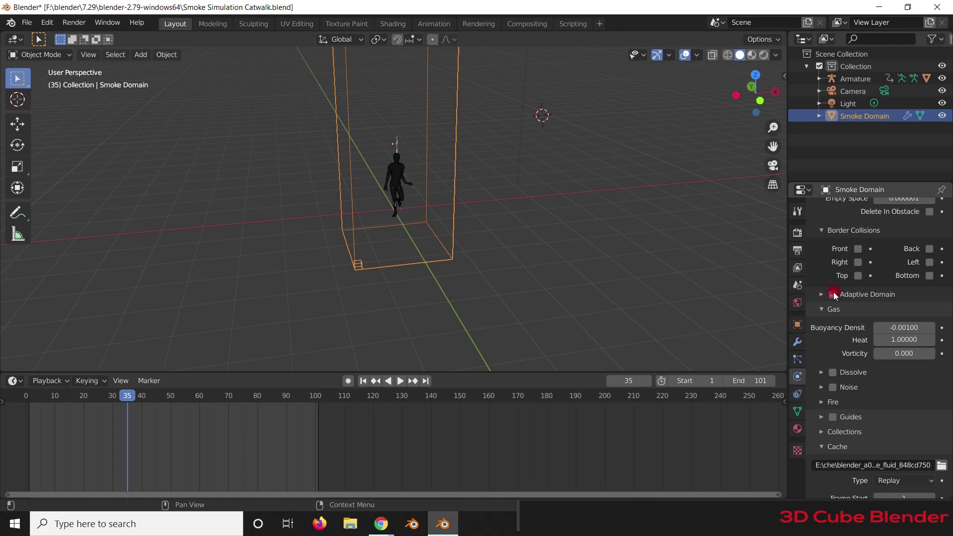
- Enable Dissolve on the domain with a dissolve Time of 30
{"action": "left_click", "coordinate": [832, 372]}
{"action": "left_click", "coordinate": [822, 372]}
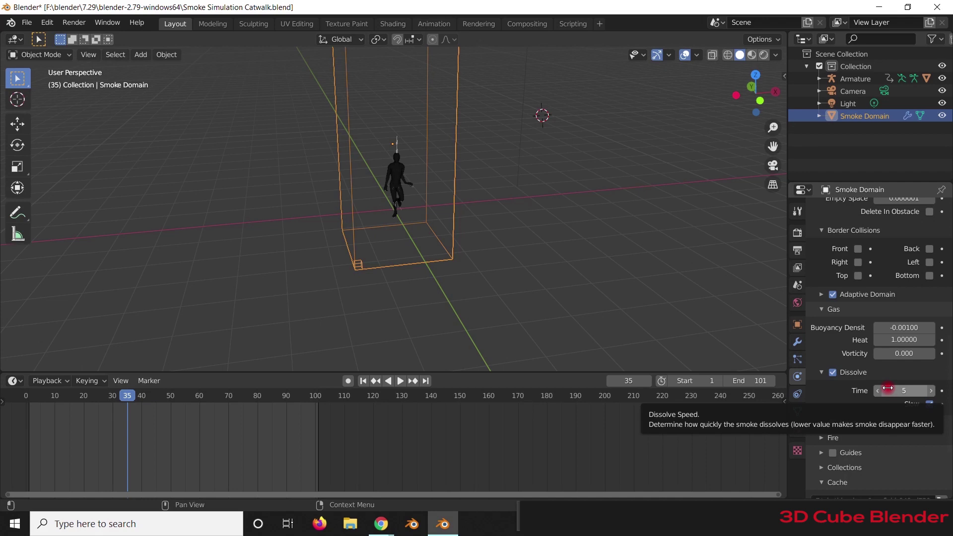
{"action": "left_click", "coordinate": [911, 389]}
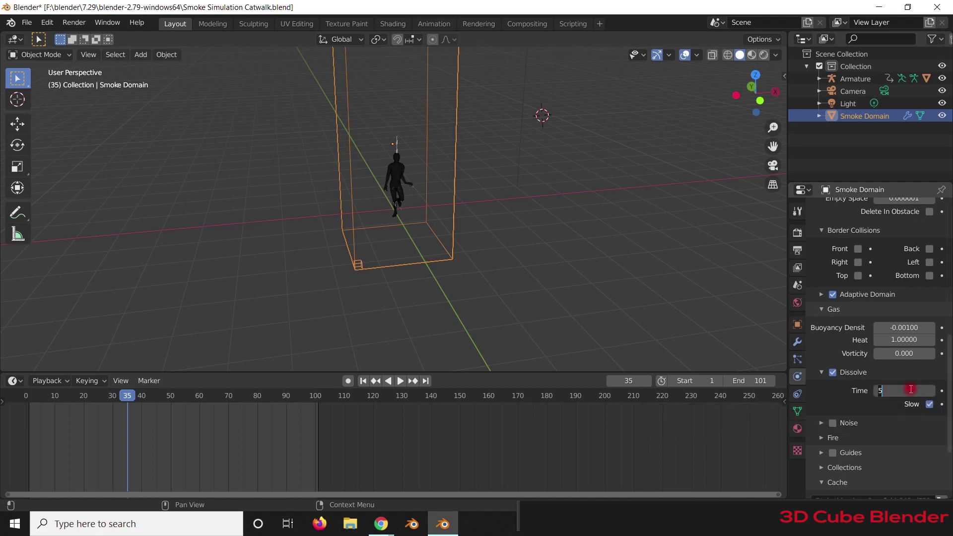
{"action": "type", "text": "30"}
{"action": "key", "text": "Return"}
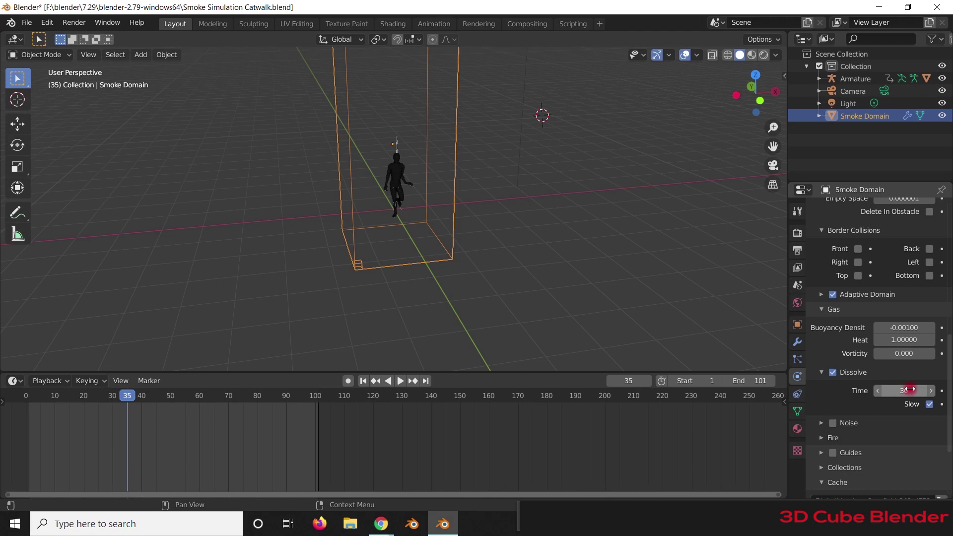
{"action": "scroll", "coordinate": [910, 390], "scroll_direction": "down", "scroll_amount": 5}
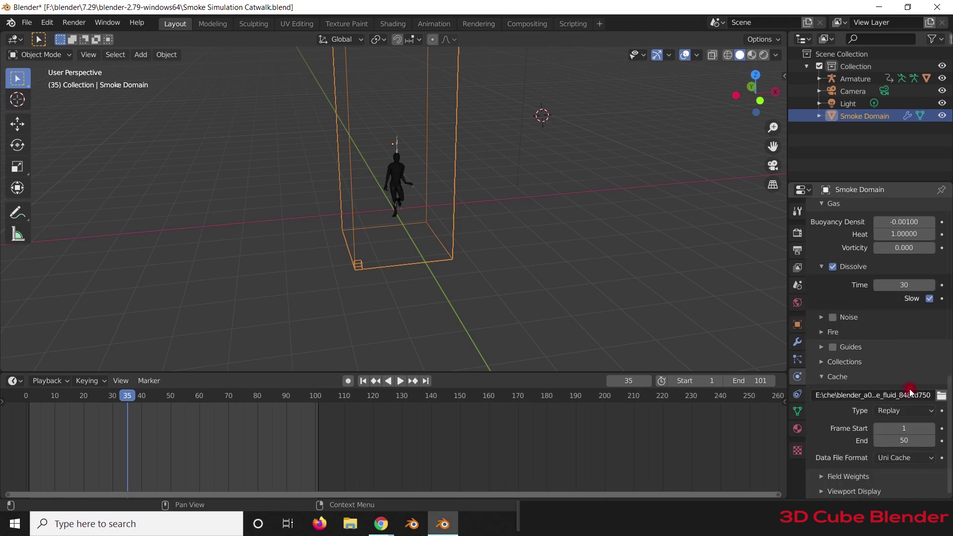
{"action": "scroll", "coordinate": [911, 390], "scroll_direction": "up", "scroll_amount": 6}
{"action": "scroll", "coordinate": [874, 283], "scroll_direction": "up", "scroll_amount": 1}
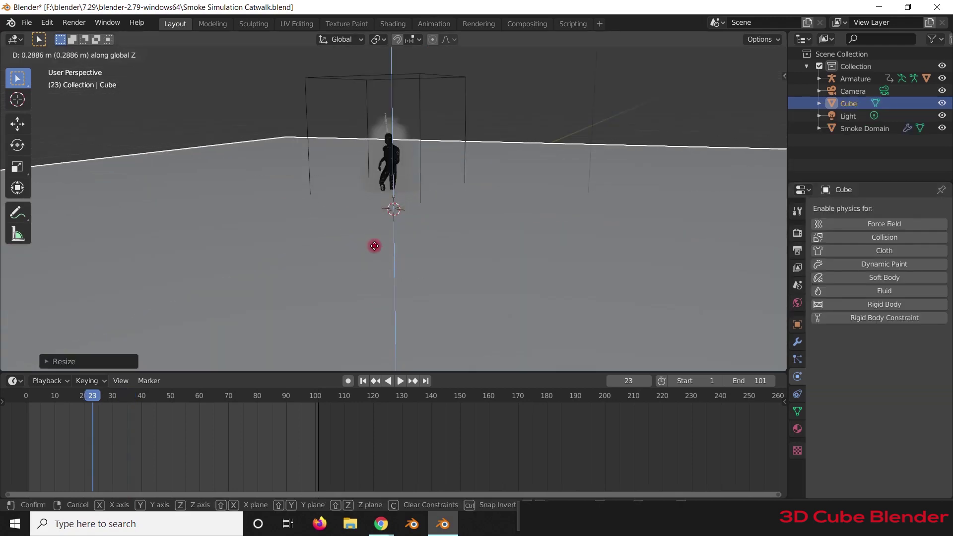
- Lower the Cube and flatten it along Z into a floor slab
{"action": "left_click", "coordinate": [373, 252]}
{"action": "middle_click_drag", "start_coordinate": [374, 254], "coordinate": [444, 243]}
{"action": "key", "text": "s"}
{"action": "key", "text": "z"}
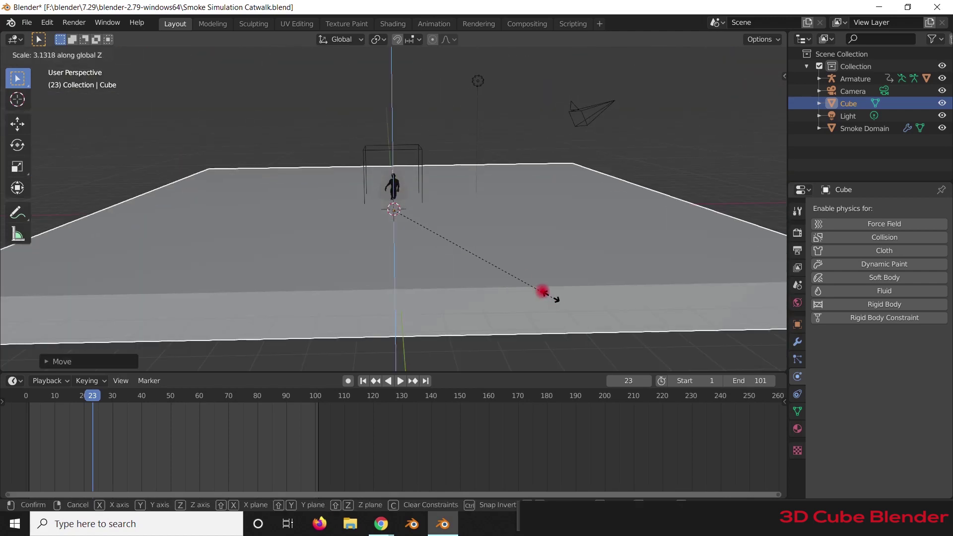
{"action": "left_click", "coordinate": [395, 221]}
- Give the Cube Fluid physics of type Effector and play the animation to test it
{"action": "middle_click_drag", "start_coordinate": [396, 219], "coordinate": [458, 239]}
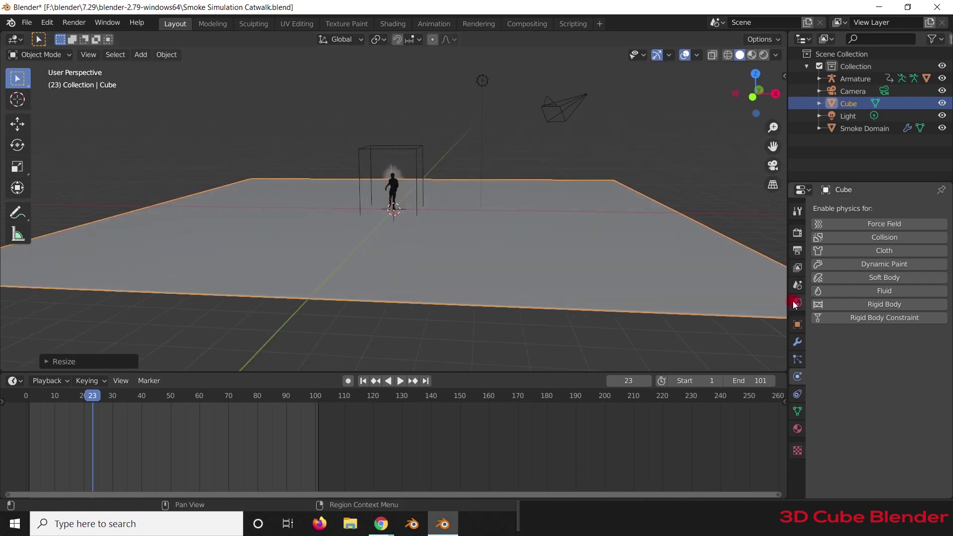
{"action": "left_click", "coordinate": [865, 291]}
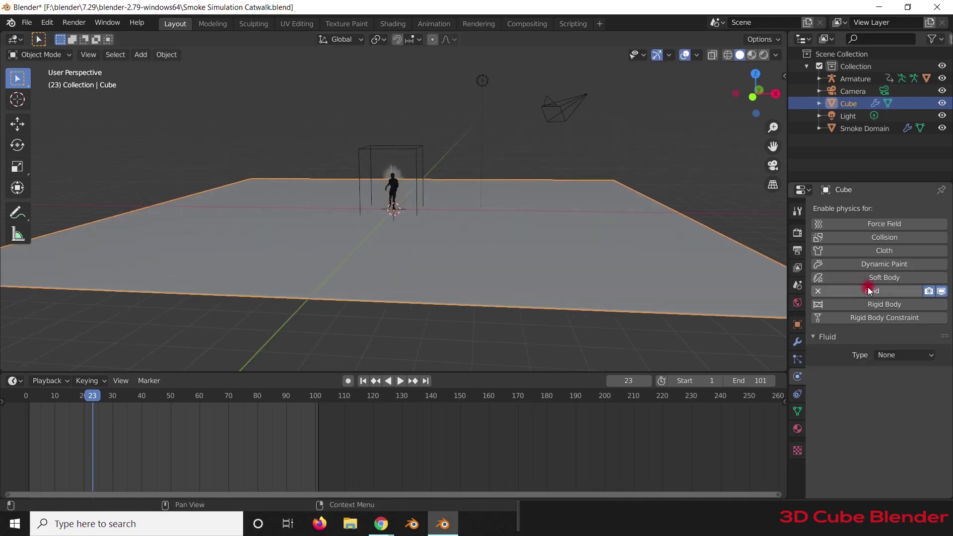
{"action": "left_click", "coordinate": [890, 355]}
{"action": "left_click", "coordinate": [889, 406]}
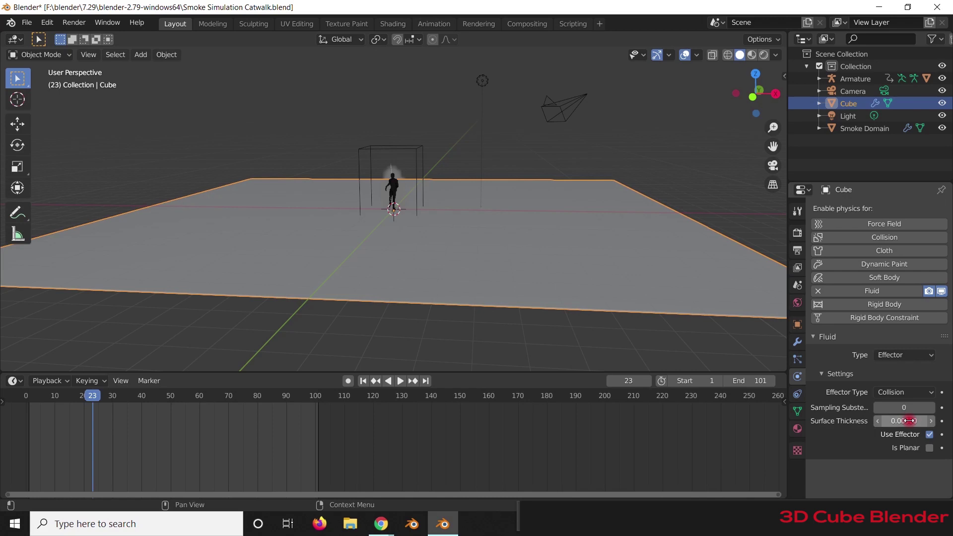
{"action": "key", "text": "space"}
{"action": "key", "text": "space"}
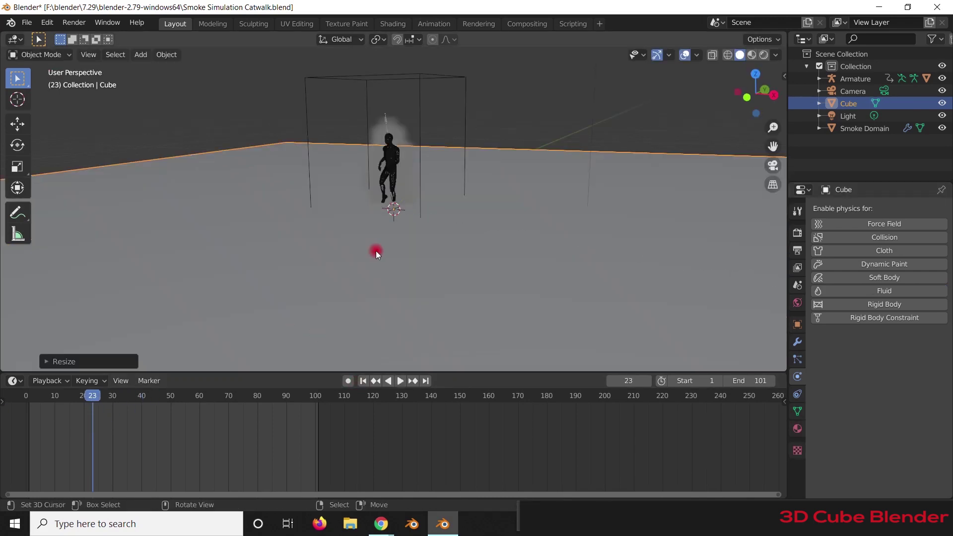
- Move the Cube along Z again and re-flatten it along Z
{"action": "key", "text": "g"}
{"action": "key", "text": "z"}
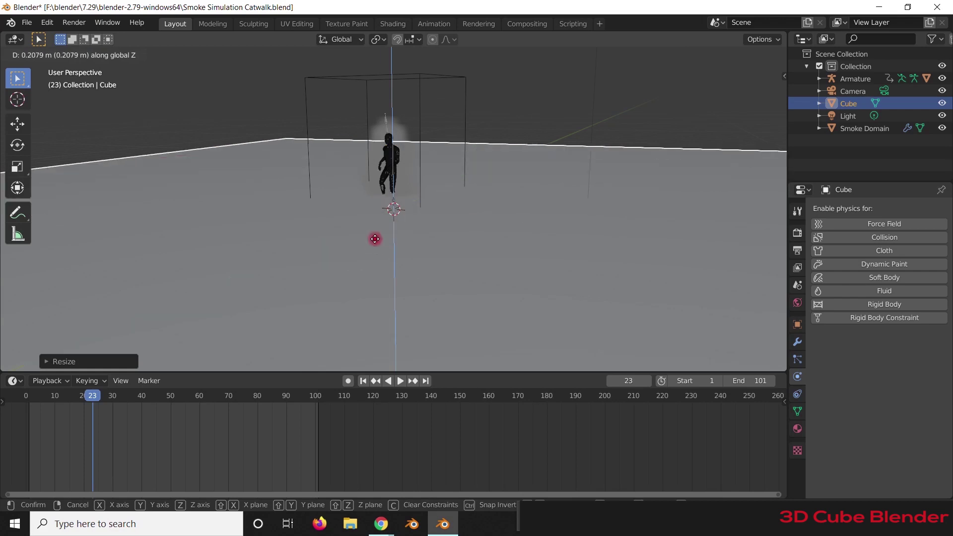
{"action": "left_click", "coordinate": [376, 246]}
{"action": "middle_click_drag", "start_coordinate": [375, 248], "coordinate": [451, 221]}
{"action": "key", "text": "s"}
{"action": "key", "text": "z"}
{"action": "left_click", "coordinate": [409, 244]}
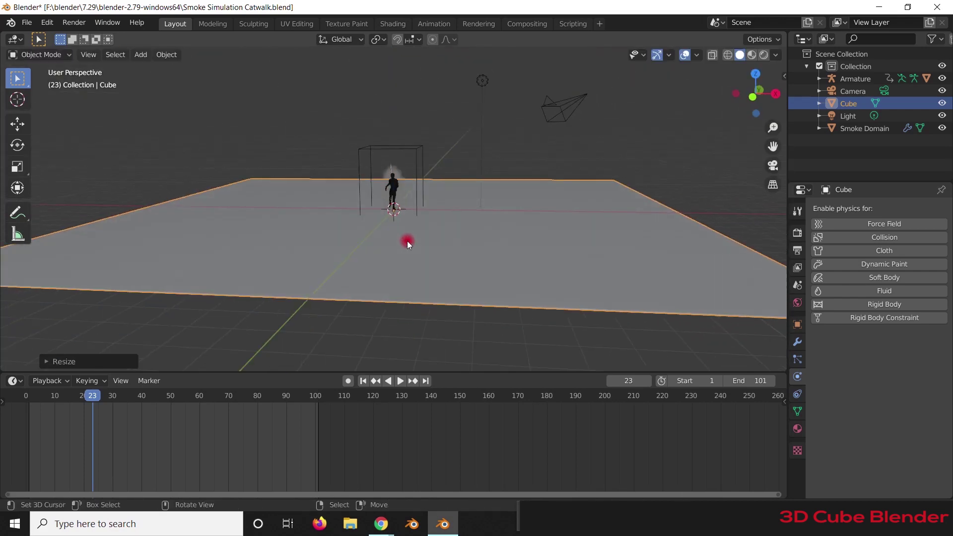
- Re-enable Fluid as an Effector on the Cube and preview the smoke from frame 1
{"action": "left_click", "coordinate": [864, 290]}
{"action": "left_click", "coordinate": [898, 355]}
{"action": "left_click", "coordinate": [898, 407]}
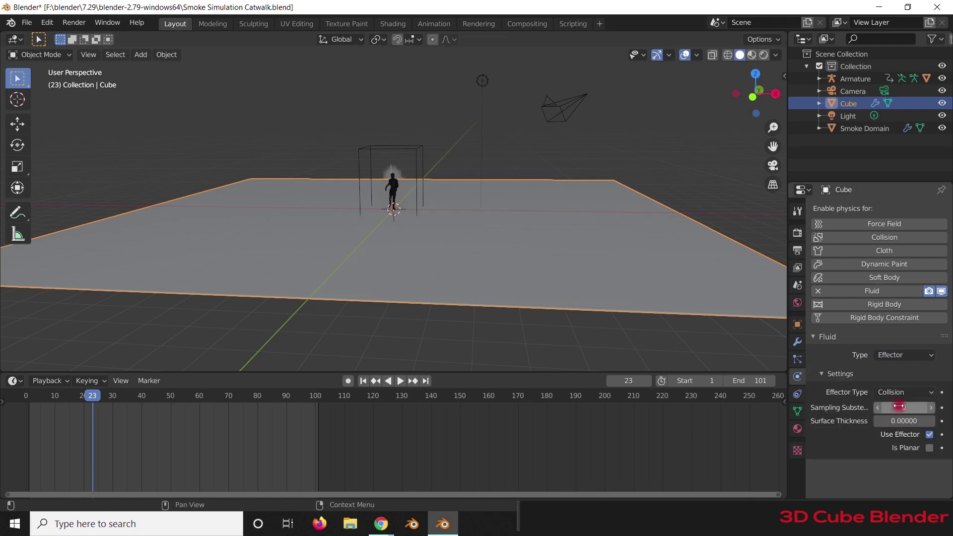
{"action": "left_click", "coordinate": [253, 276]}
{"action": "key", "text": "space"}
{"action": "key", "text": "space"}
{"action": "left_click", "coordinate": [364, 381]}
{"action": "key", "text": "space"}
{"action": "key", "text": "space"}
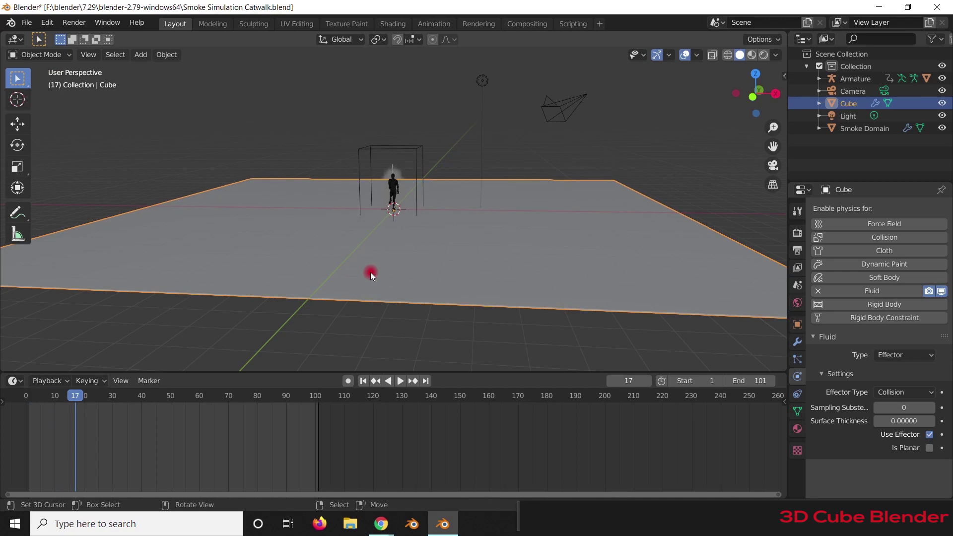
{"action": "left_click", "coordinate": [409, 163]}
- Select the Smoke Domain and set its cache end frame to 100
{"action": "left_click", "coordinate": [409, 154]}
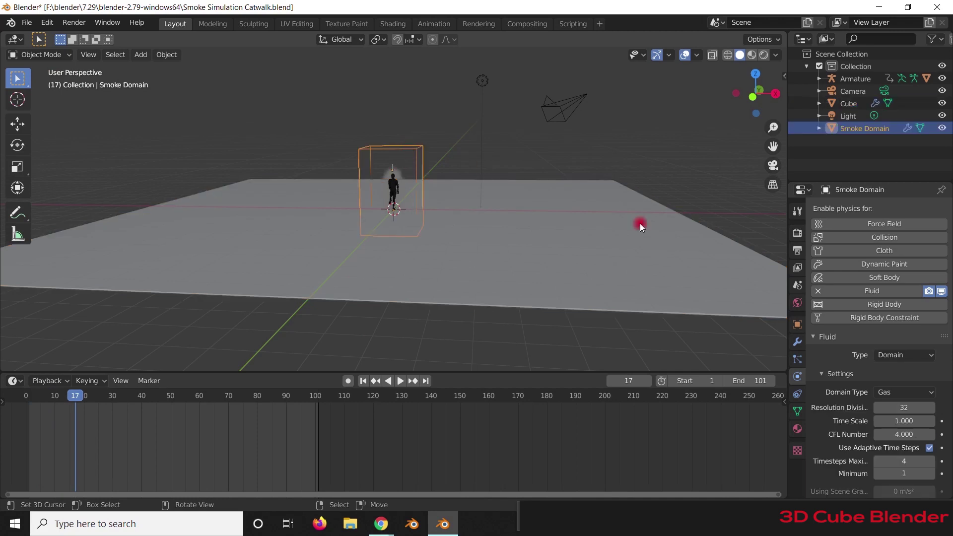
{"action": "scroll", "coordinate": [881, 432], "scroll_direction": "down", "scroll_amount": 4}
{"action": "scroll", "coordinate": [879, 427], "scroll_direction": "down", "scroll_amount": 15}
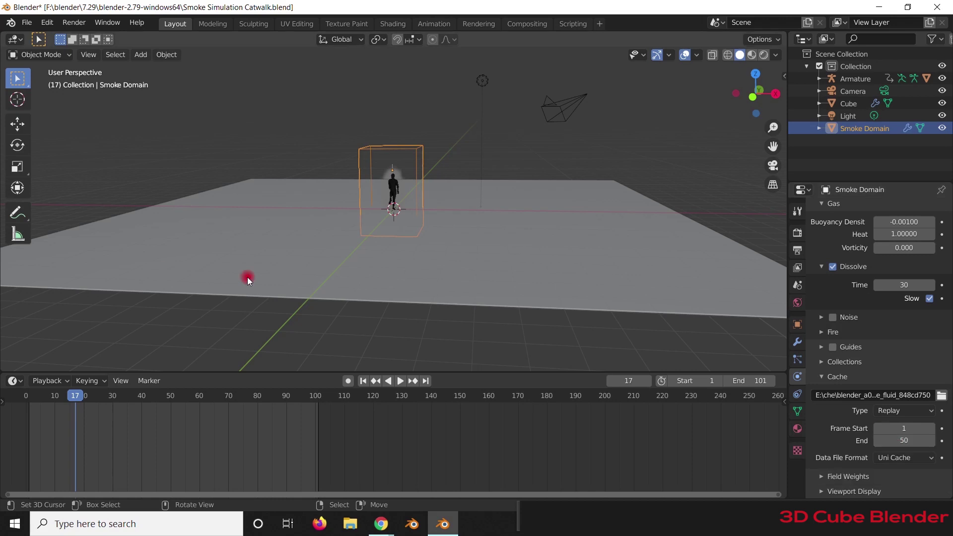
{"action": "left_click", "coordinate": [903, 439]}
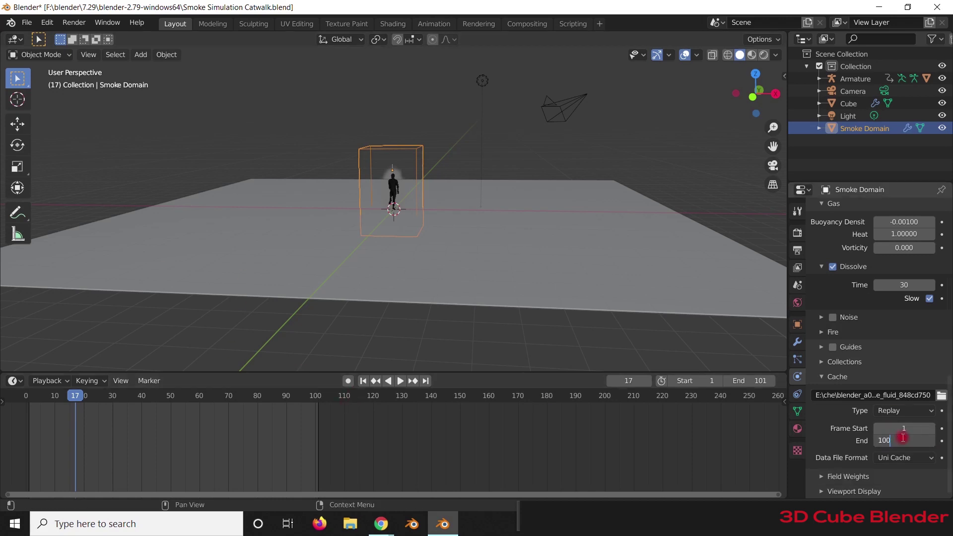
{"action": "key", "text": "Return"}
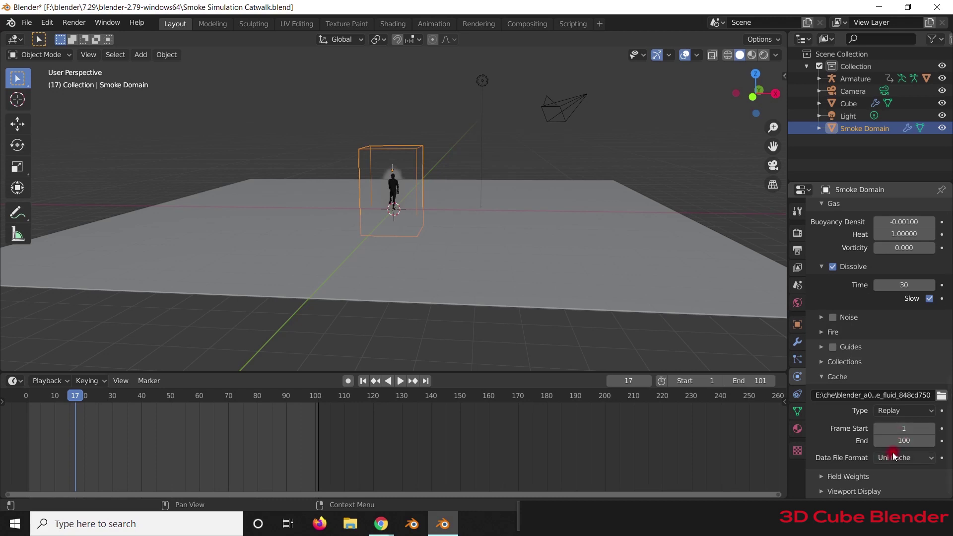
- Keep the Uni Cache format, set the cache type to Final and bake all frames
{"action": "left_click", "coordinate": [893, 456]}
{"action": "left_click", "coordinate": [897, 421]}
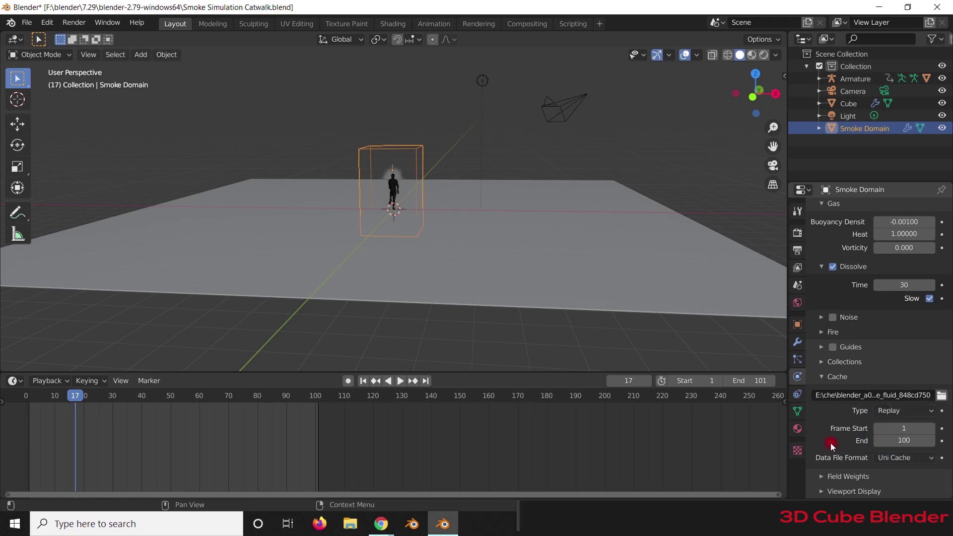
{"action": "left_click", "coordinate": [903, 412]}
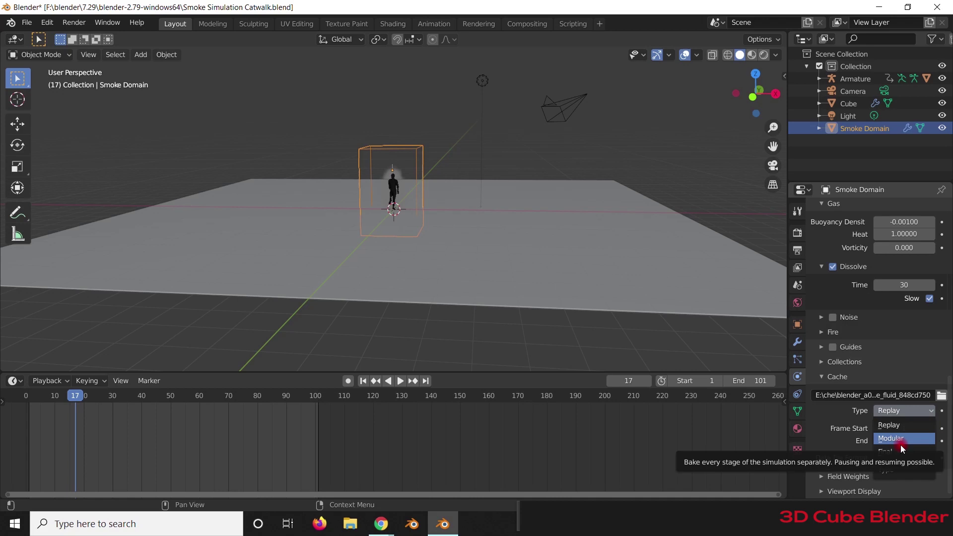
{"action": "left_click", "coordinate": [900, 449]}
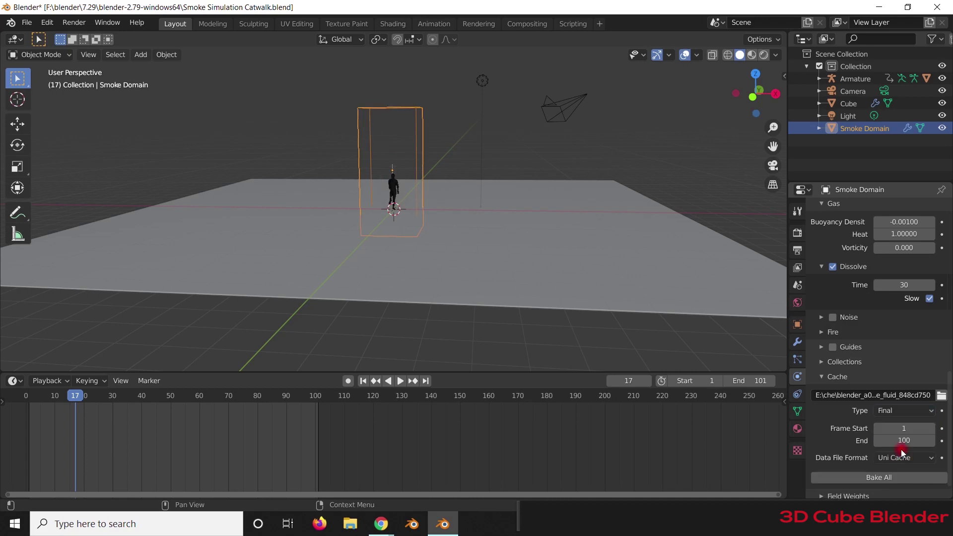
{"action": "left_click", "coordinate": [900, 481]}
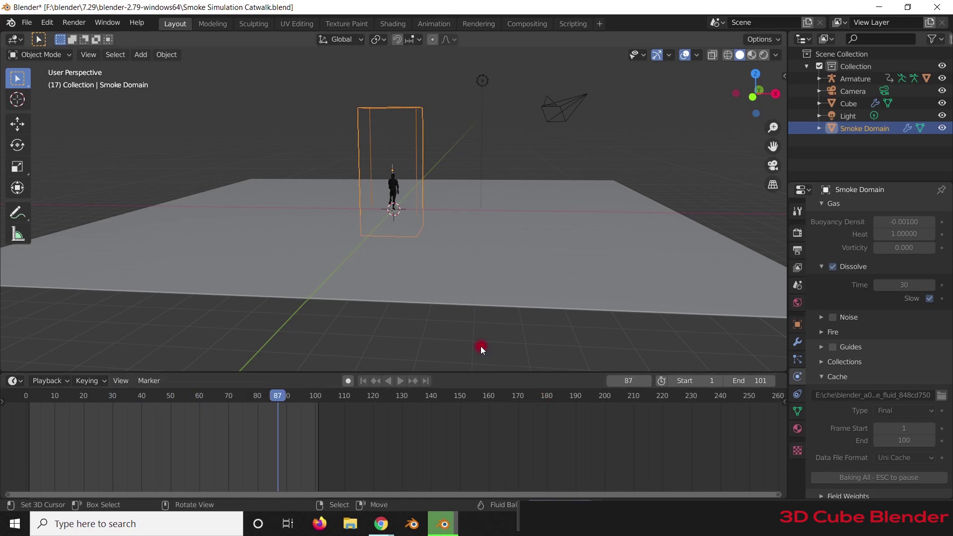
- Play and scrub the baked smoke to frame 26, then view it in Rendered shading
{"action": "scroll", "coordinate": [418, 237], "scroll_direction": "up", "scroll_amount": 4}
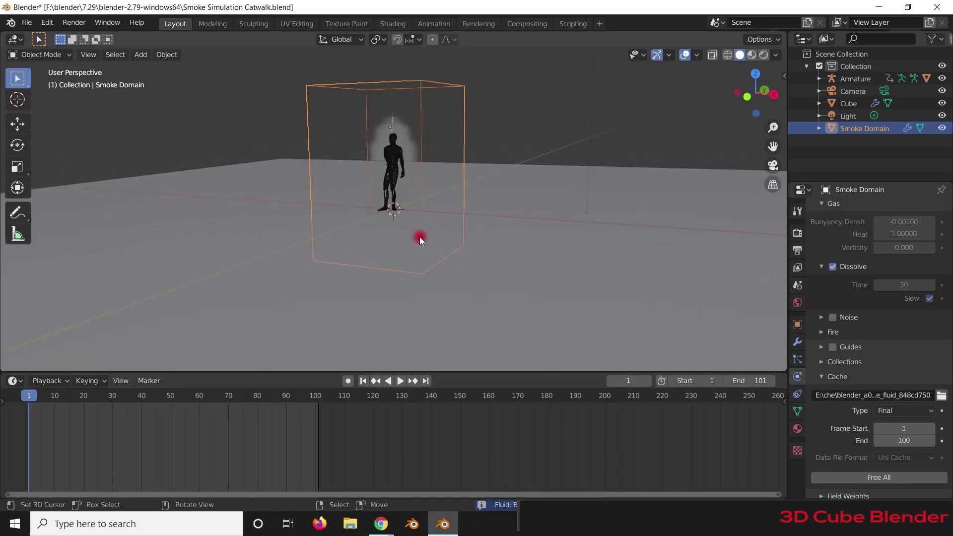
{"action": "key", "text": "space"}
{"action": "middle_click_drag", "start_coordinate": [419, 237], "coordinate": [323, 226]}
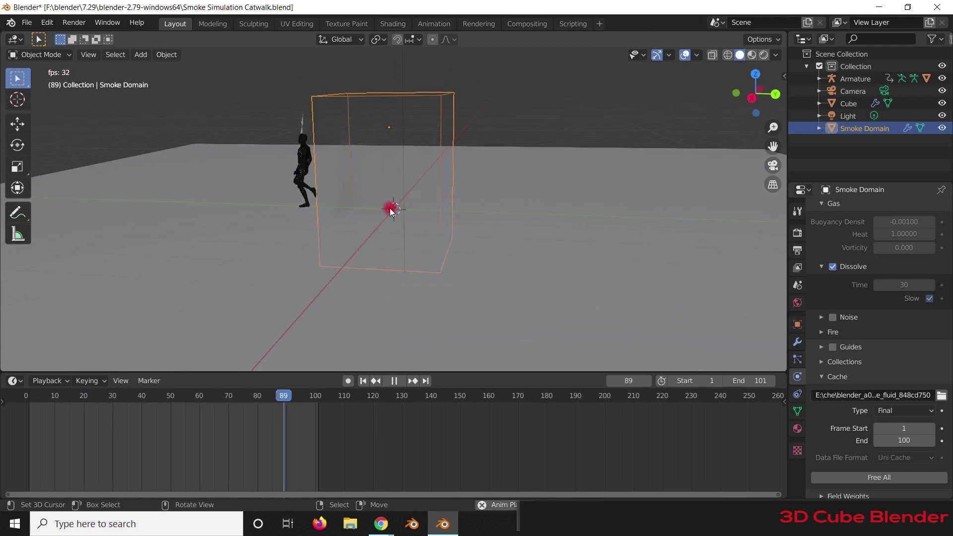
{"action": "key", "text": "space"}
{"action": "left_click_drag", "start_coordinate": [282, 395], "coordinate": [102, 427]}
{"action": "key", "text": "space"}
{"action": "key", "text": "space"}
{"action": "middle_click_drag", "start_coordinate": [368, 303], "coordinate": [496, 258]}
{"action": "left_click", "coordinate": [764, 54]}
{"action": "mouse_move", "coordinate": [478, 179]}
{"action": "middle_mouse_down"}
{"action": "mouse_move", "coordinate": [500, 196]}
{"action": "mouse_move", "coordinate": [447, 195]}
{"action": "mouse_move", "coordinate": [772, 266]}
{"action": "middle_mouse_up"}
- Set the render engine to Cycles in Render Properties
{"action": "left_click", "coordinate": [797, 250]}
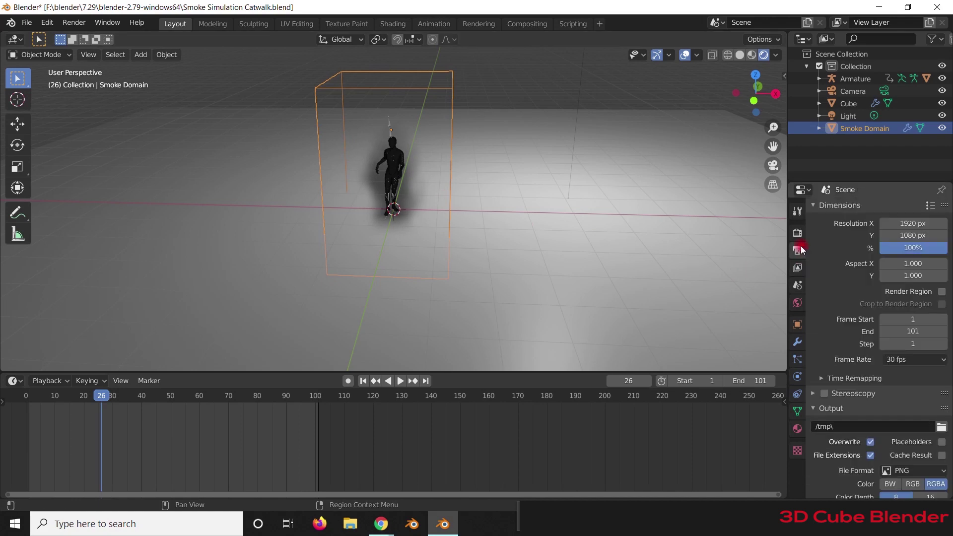
{"action": "left_click", "coordinate": [797, 232]}
{"action": "left_click", "coordinate": [903, 209]}
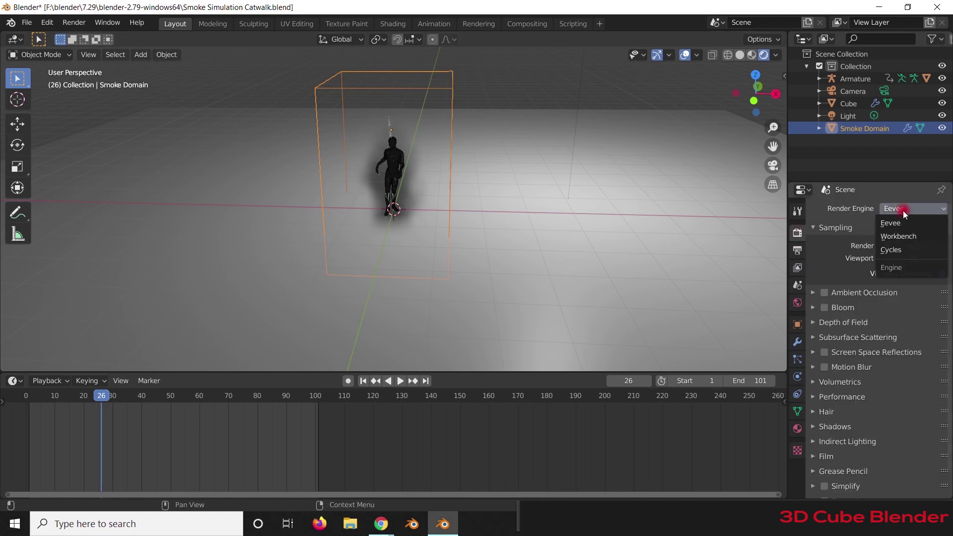
{"action": "left_click", "coordinate": [904, 251]}
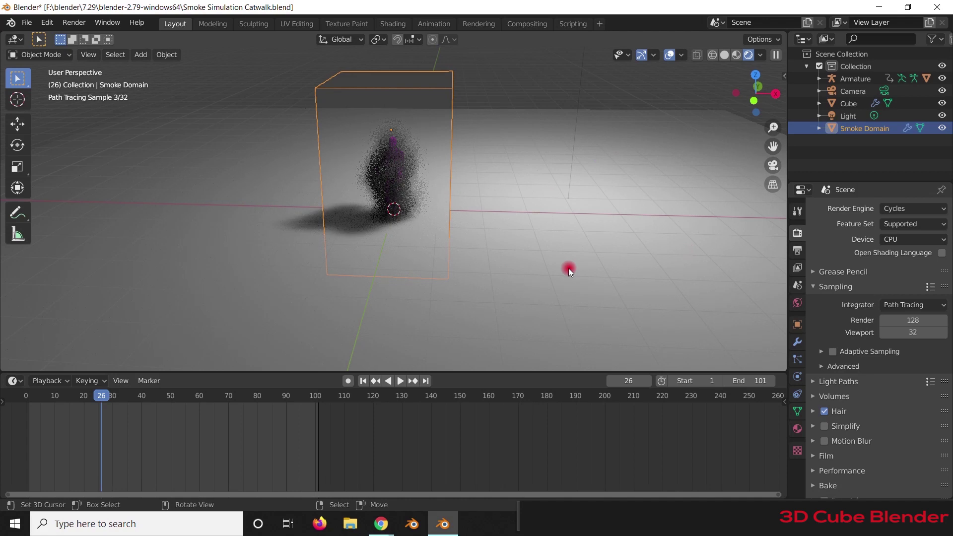
- Orbit around the path-traced smoke, return to Solid shading and select Ch36
{"action": "mouse_move", "coordinate": [548, 263]}
{"action": "middle_mouse_down"}
{"action": "mouse_move", "coordinate": [452, 249]}
{"action": "mouse_move", "coordinate": [414, 214]}
{"action": "mouse_move", "coordinate": [395, 212]}
{"action": "mouse_move", "coordinate": [361, 38]}
{"action": "mouse_move", "coordinate": [345, 137]}
{"action": "middle_mouse_up"}
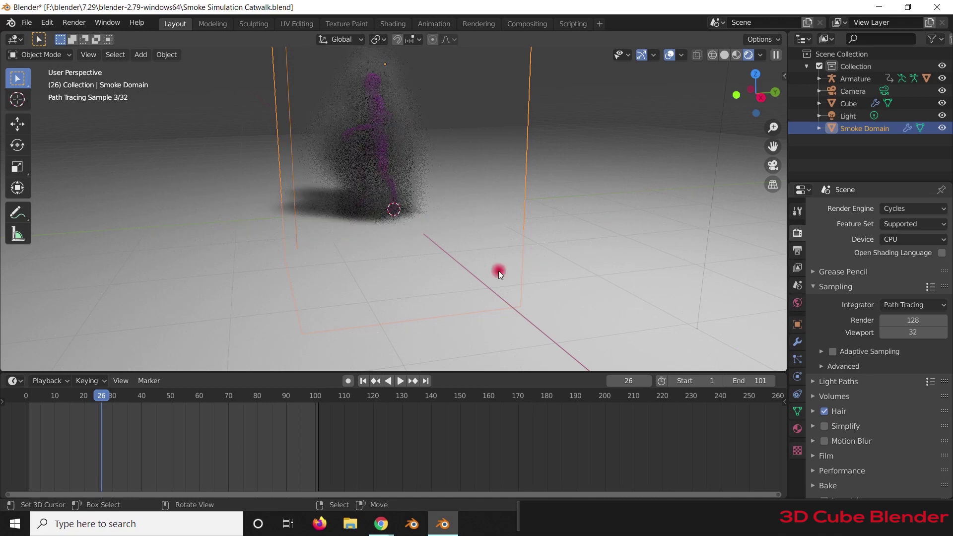
{"action": "mouse_move", "coordinate": [475, 251]}
{"action": "middle_mouse_down"}
{"action": "mouse_move", "coordinate": [400, 232]}
{"action": "mouse_move", "coordinate": [460, 234]}
{"action": "mouse_move", "coordinate": [491, 210]}
{"action": "middle_mouse_up"}
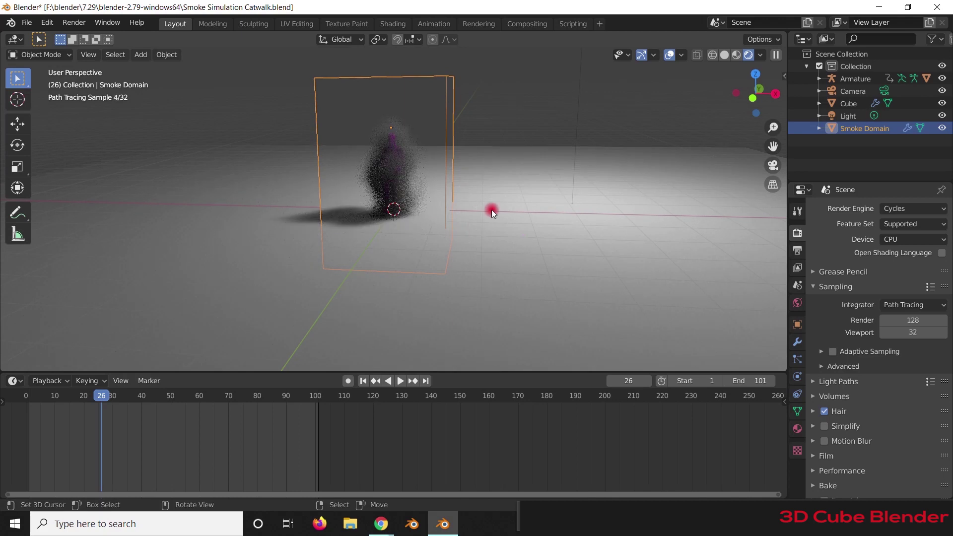
{"action": "left_click", "coordinate": [728, 52]}
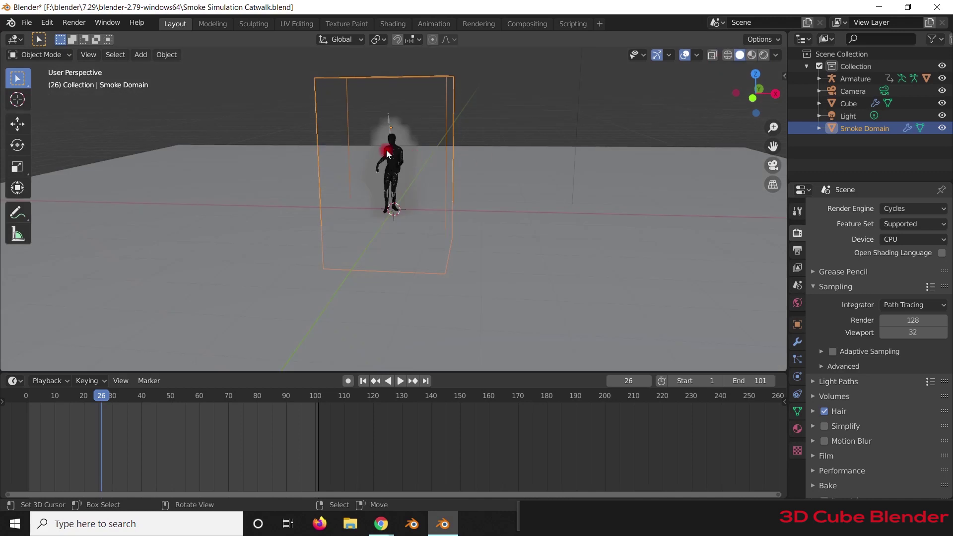
{"action": "left_click", "coordinate": [386, 150]}
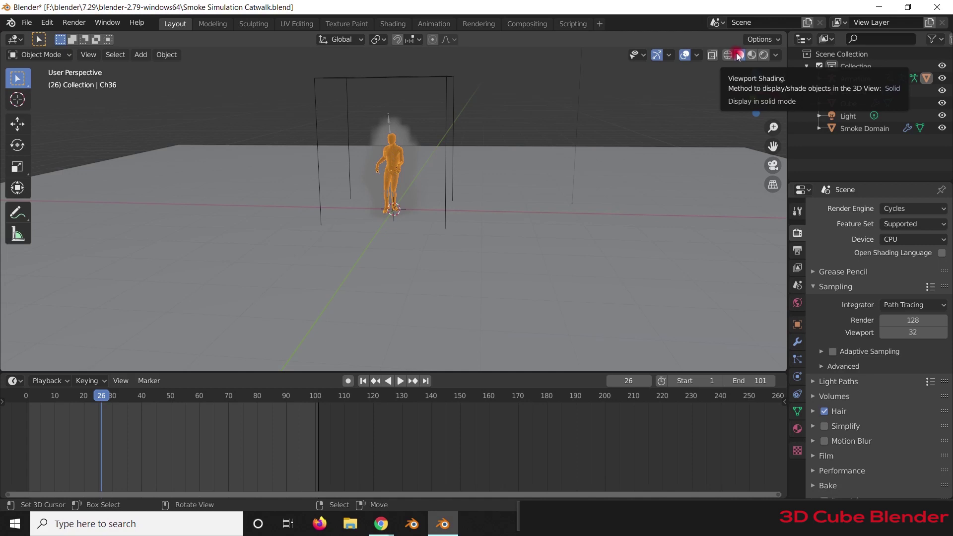
- Check Ch36's flow settings, then set the Smoke Domain's resolution divisions to 2200
{"action": "left_click", "coordinate": [799, 375]}
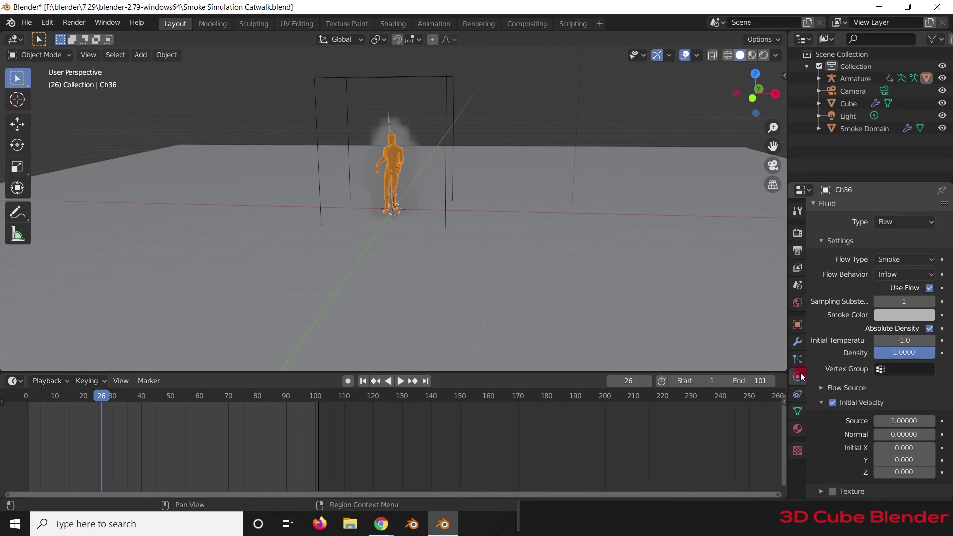
{"action": "left_click", "coordinate": [445, 80]}
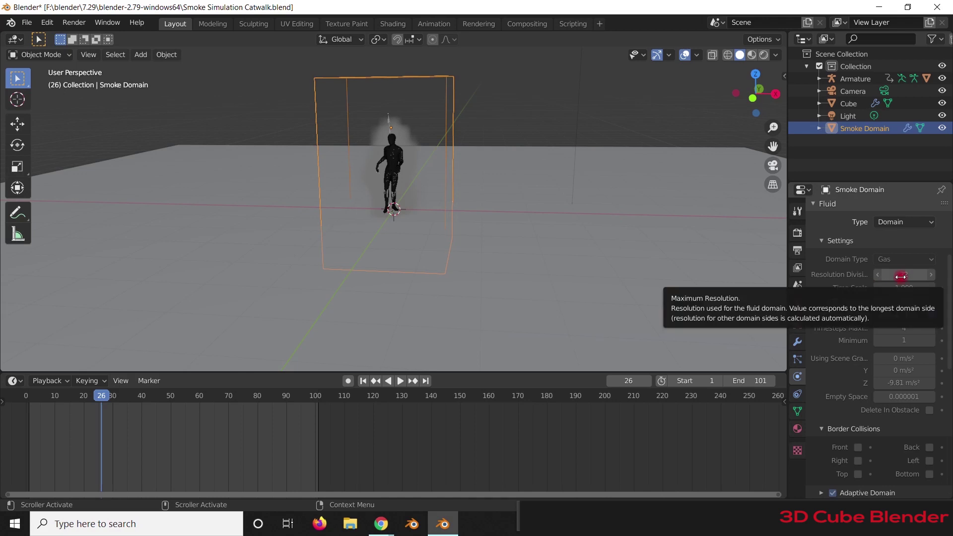
{"action": "scroll", "coordinate": [887, 255], "scroll_direction": "up", "scroll_amount": 5}
{"action": "left_click", "coordinate": [908, 371]}
{"action": "type", "text": "2"}
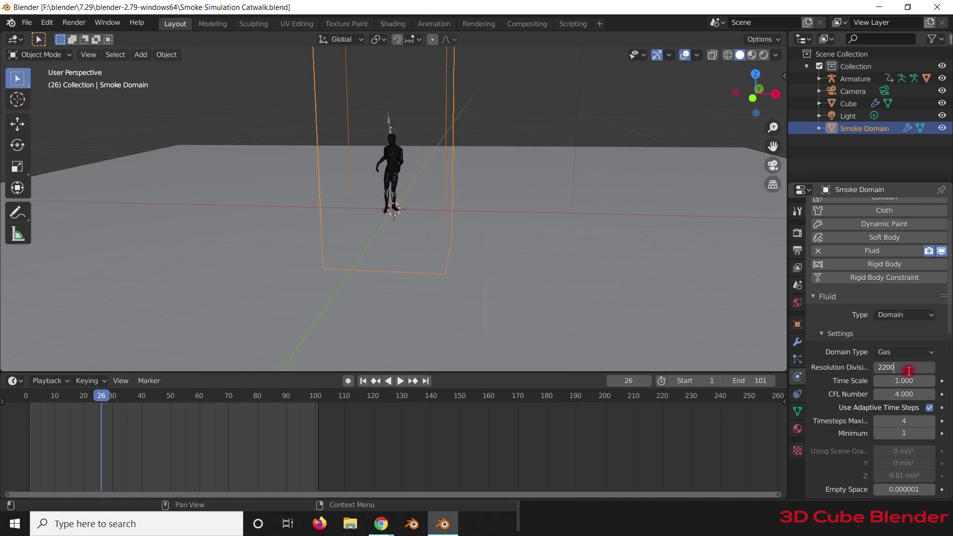
{"action": "type", "text": "200"}
{"action": "key", "text": "Return"}
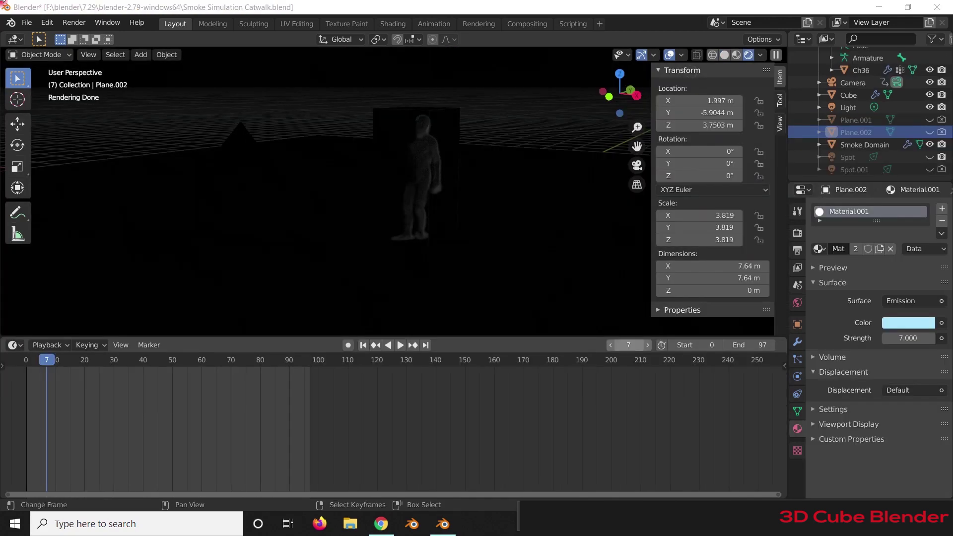
- Snap the 3D cursor to the world origin and add a plane there
{"action": "left_click", "coordinate": [723, 56]}
{"action": "middle_click_drag", "start_coordinate": [430, 212], "coordinate": [444, 237]}
{"action": "key", "text": "shift+s"}
{"action": "left_click", "coordinate": [384, 301]}
{"action": "key", "text": "shift+a"}
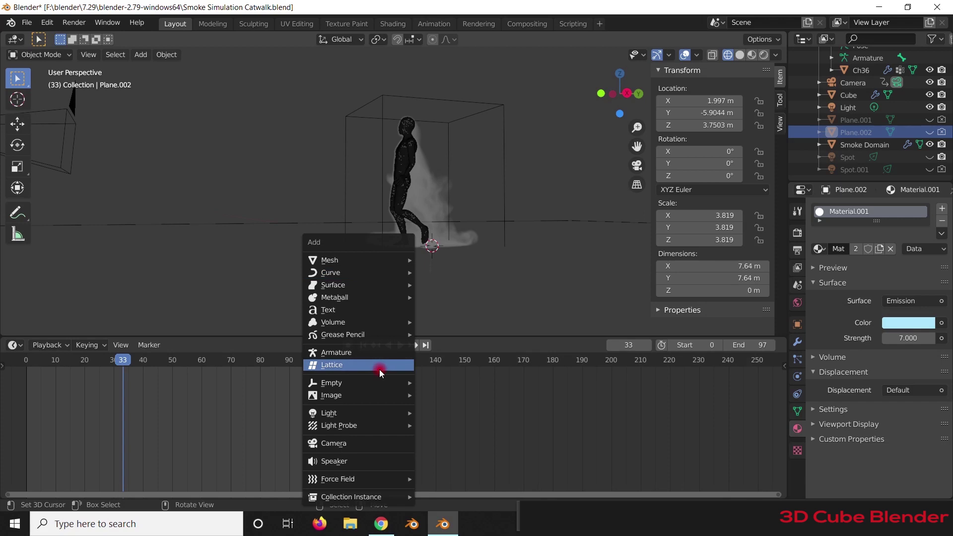
{"action": "mouse_move", "coordinate": [364, 258]}
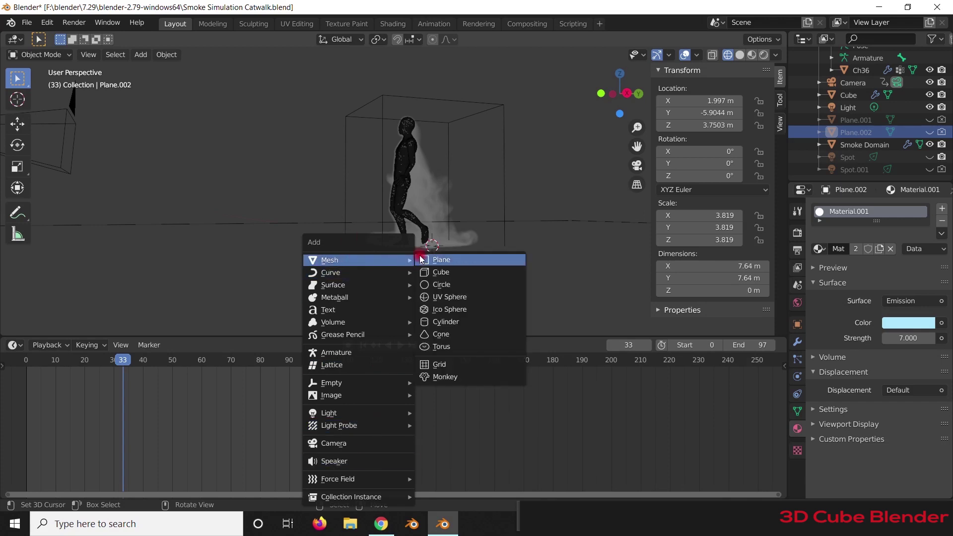
{"action": "left_click", "coordinate": [424, 260]}
- Enlarge the plane and raise it overhead to Z 3.6796 m at scale 7.334
{"action": "key", "text": "s"}
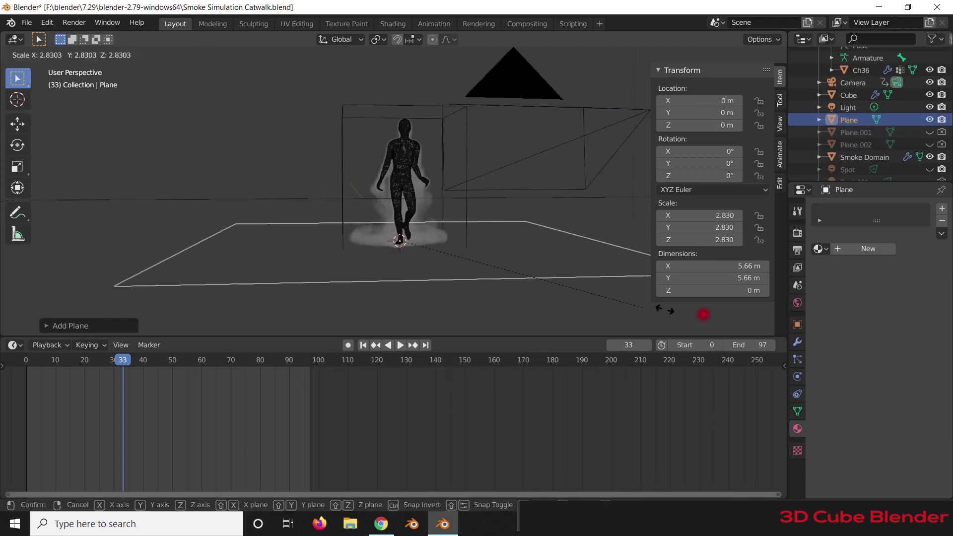
{"action": "left_click", "coordinate": [762, 319]}
{"action": "key", "text": "g"}
{"action": "key", "text": "z"}
{"action": "left_click", "coordinate": [684, 60]}
{"action": "middle_click_drag", "start_coordinate": [472, 197], "coordinate": [448, 223]}
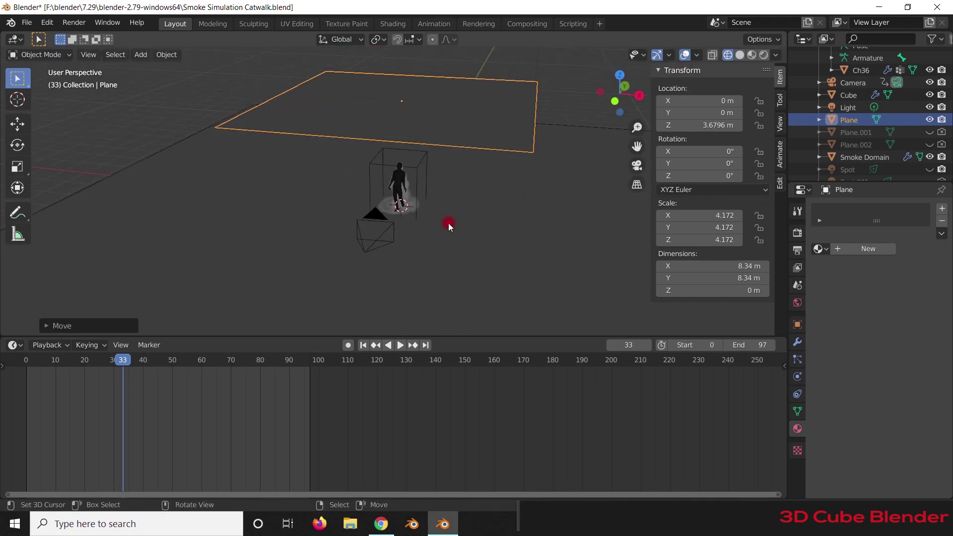
{"action": "key", "text": "s"}
{"action": "left_click", "coordinate": [561, 267]}
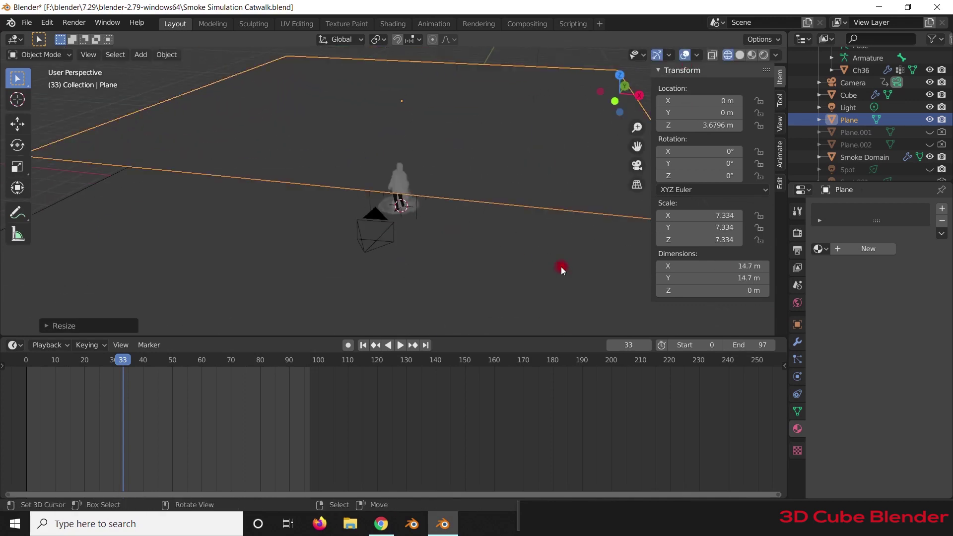
- Give the plane a new material with an Emission surface shader
{"action": "left_click", "coordinate": [868, 248]}
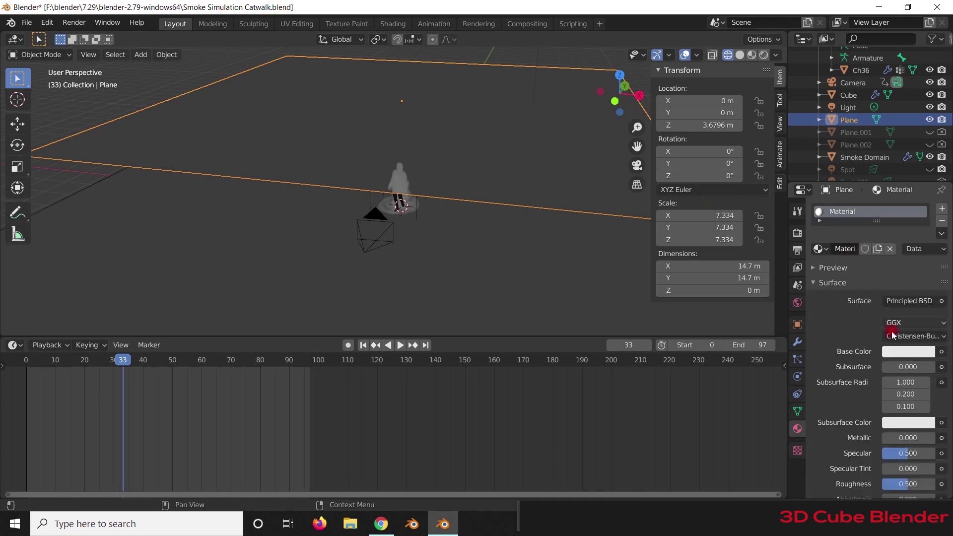
{"action": "left_click", "coordinate": [898, 301]}
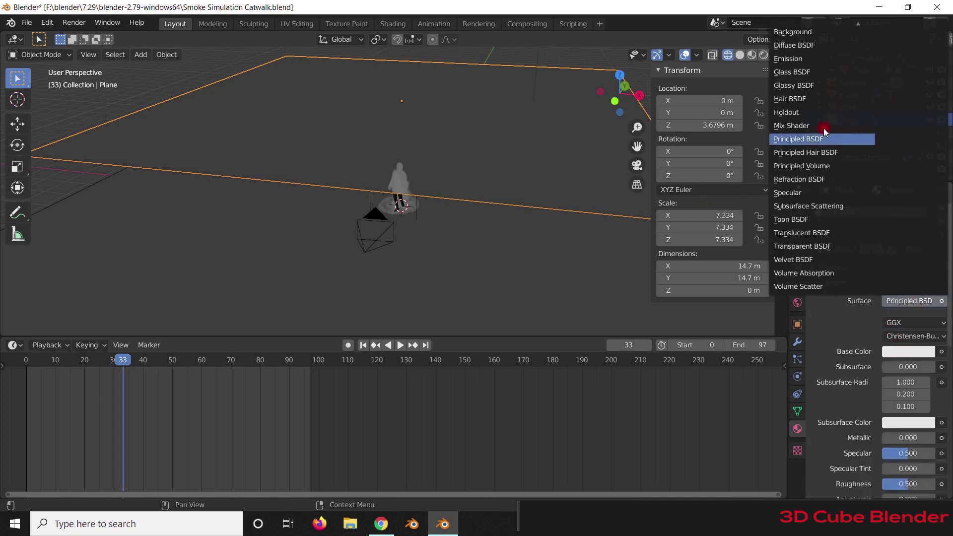
{"action": "left_click", "coordinate": [808, 57]}
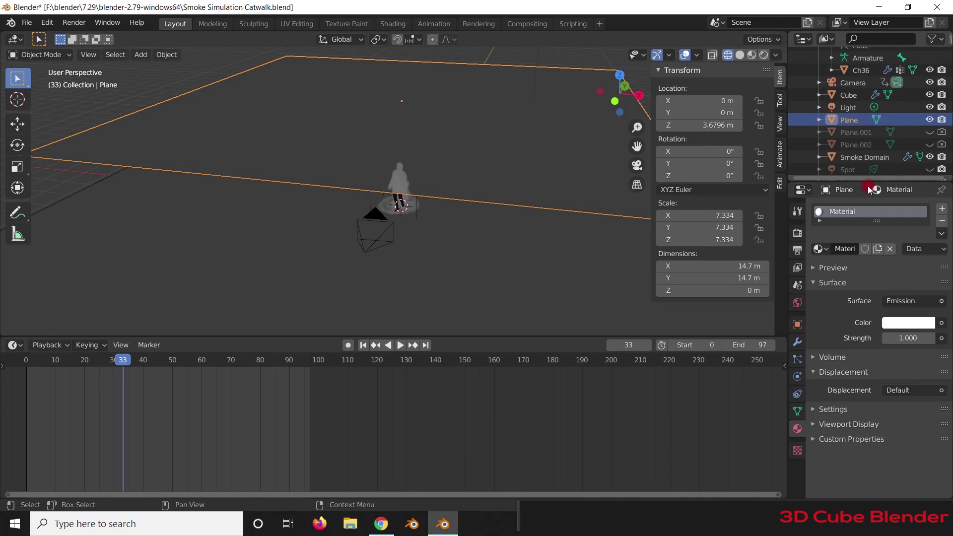
- Switch to Rendered shading and tint the plane's emission pale blue
{"action": "left_click", "coordinate": [763, 54]}
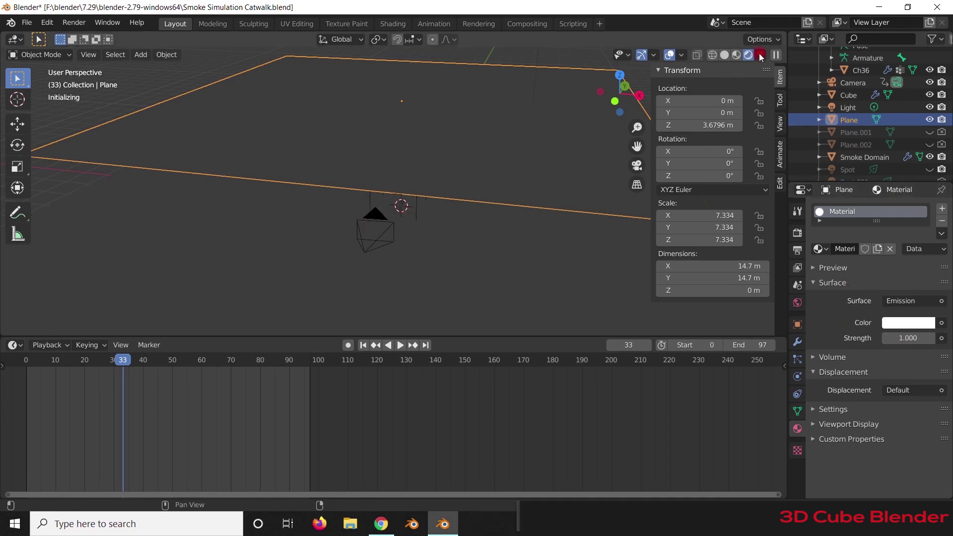
{"action": "middle_click_drag", "start_coordinate": [436, 209], "coordinate": [445, 177]}
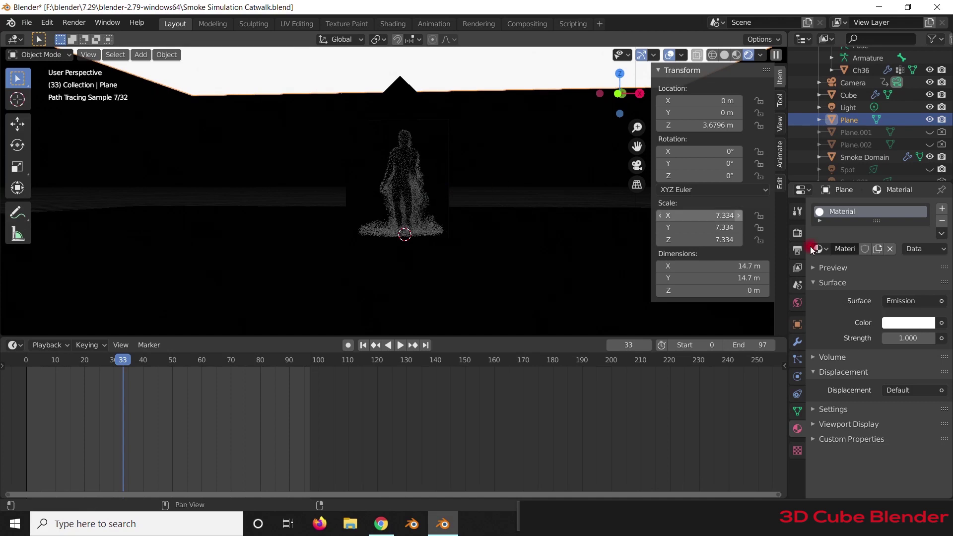
{"action": "left_click", "coordinate": [887, 323]}
{"action": "left_click_drag", "start_coordinate": [882, 184], "coordinate": [877, 183]}
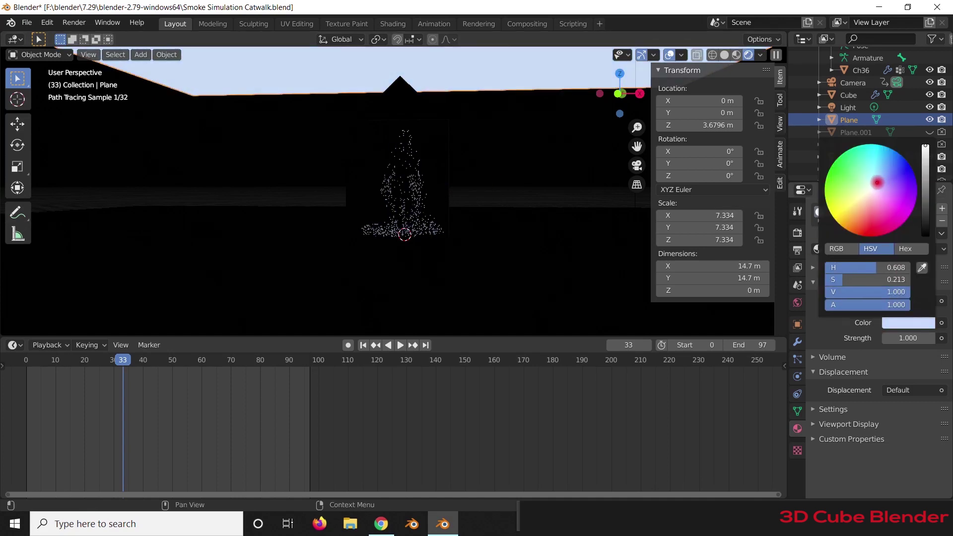
- Turn off overlays, jump to frame 64, hide Ch36 and check the camera view
{"action": "middle_click_drag", "start_coordinate": [486, 211], "coordinate": [467, 213]}
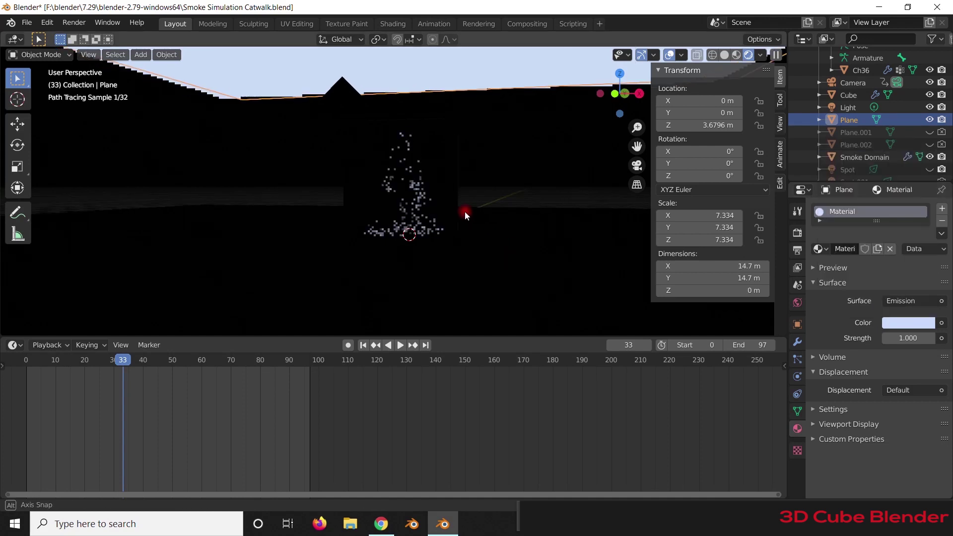
{"action": "left_click", "coordinate": [670, 55]}
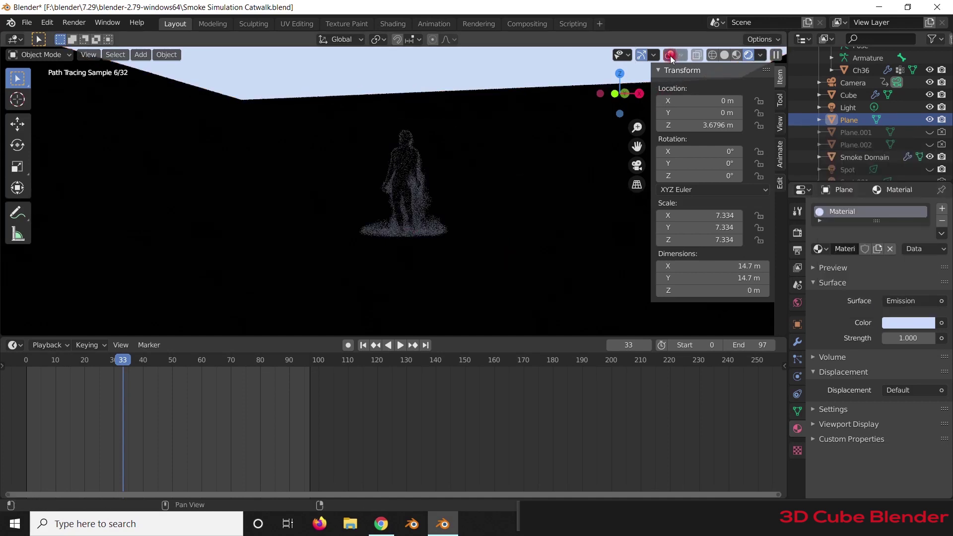
{"action": "scroll", "coordinate": [422, 192], "scroll_direction": "up", "scroll_amount": 3}
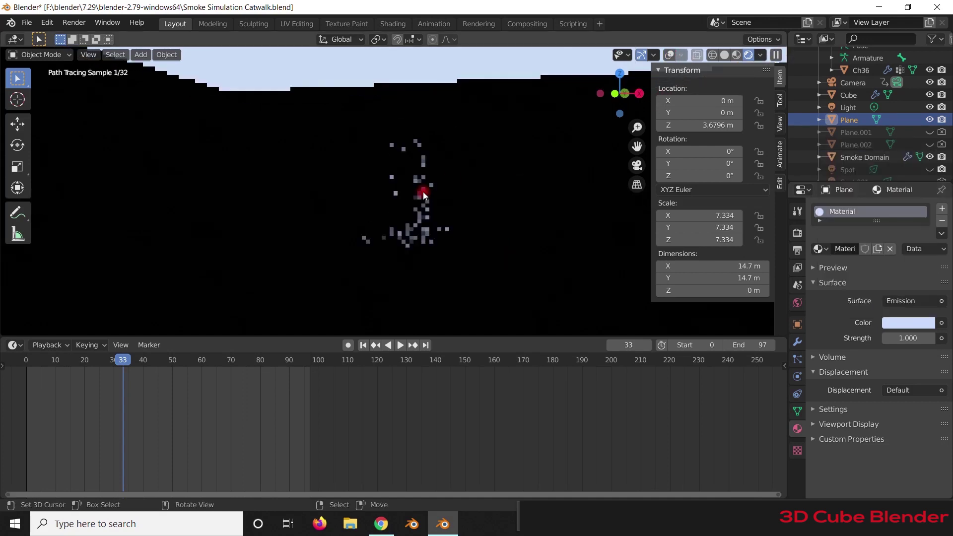
{"action": "left_click", "coordinate": [215, 364]}
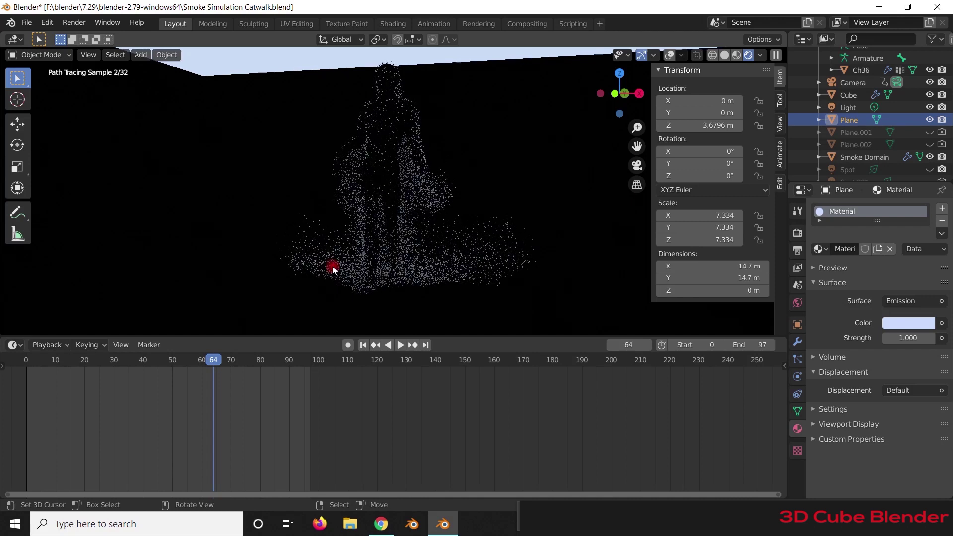
{"action": "scroll", "coordinate": [852, 134], "scroll_direction": "up", "scroll_amount": 3}
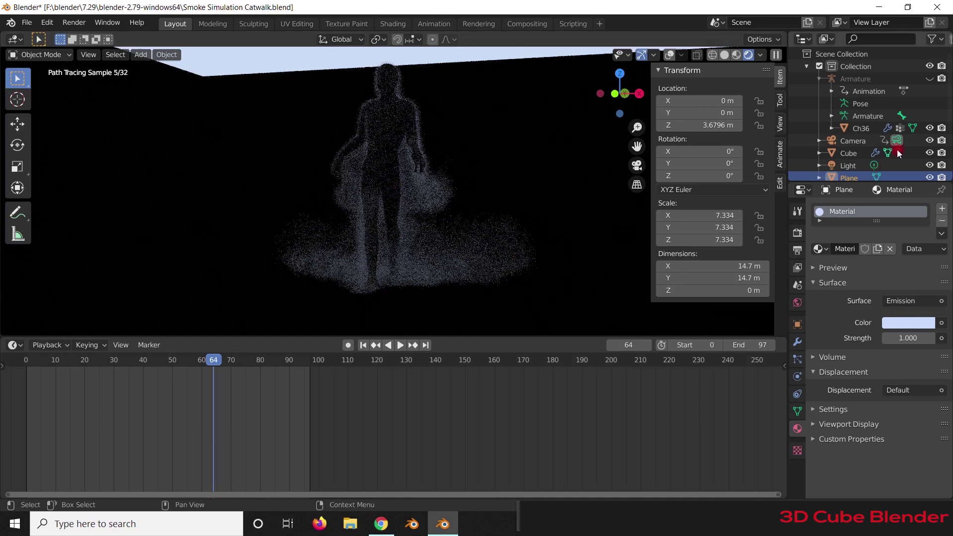
{"action": "left_click", "coordinate": [929, 128]}
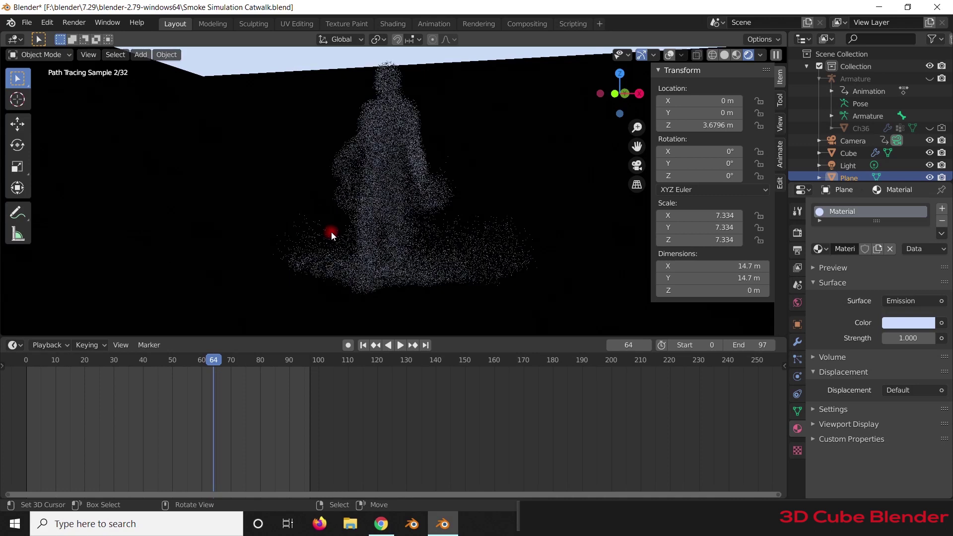
{"action": "key", "text": "KP_0"}
{"action": "middle_click_drag", "start_coordinate": [330, 231], "coordinate": [368, 243]}
{"action": "scroll", "coordinate": [392, 248], "scroll_direction": "up", "scroll_amount": 2}
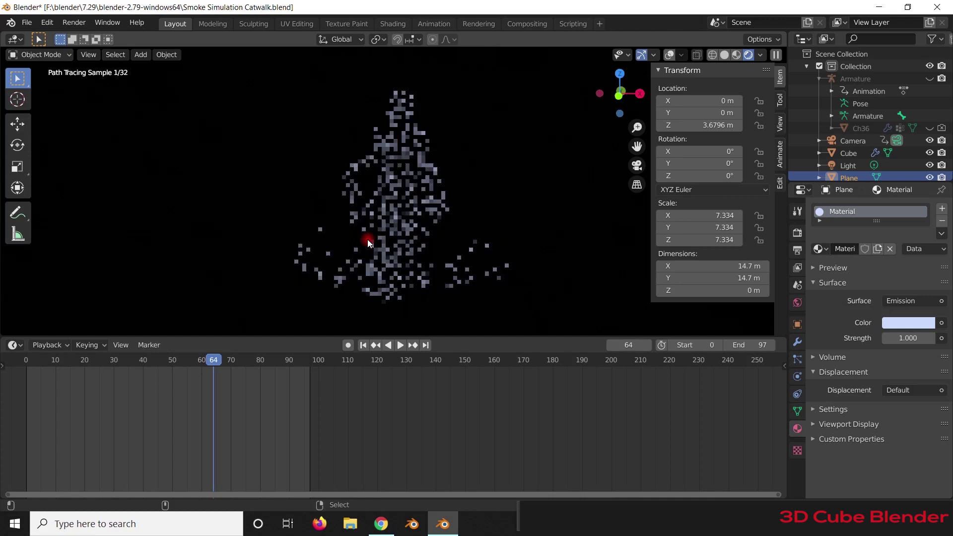
- Render frame 64 with Render Image, then close the render window
{"action": "left_click", "coordinate": [74, 22]}
{"action": "left_click", "coordinate": [99, 36]}
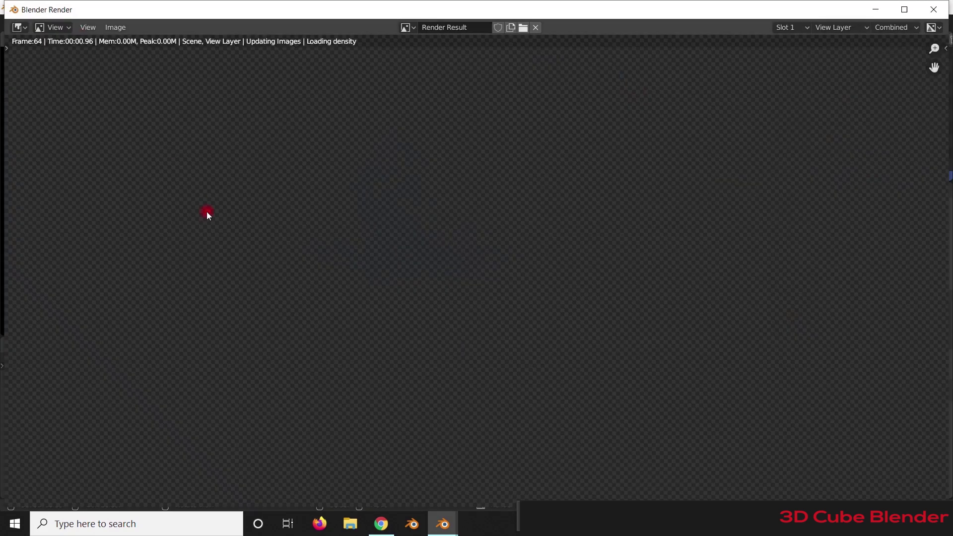
{"action": "scroll", "coordinate": [207, 212], "scroll_direction": "down", "scroll_amount": 1}
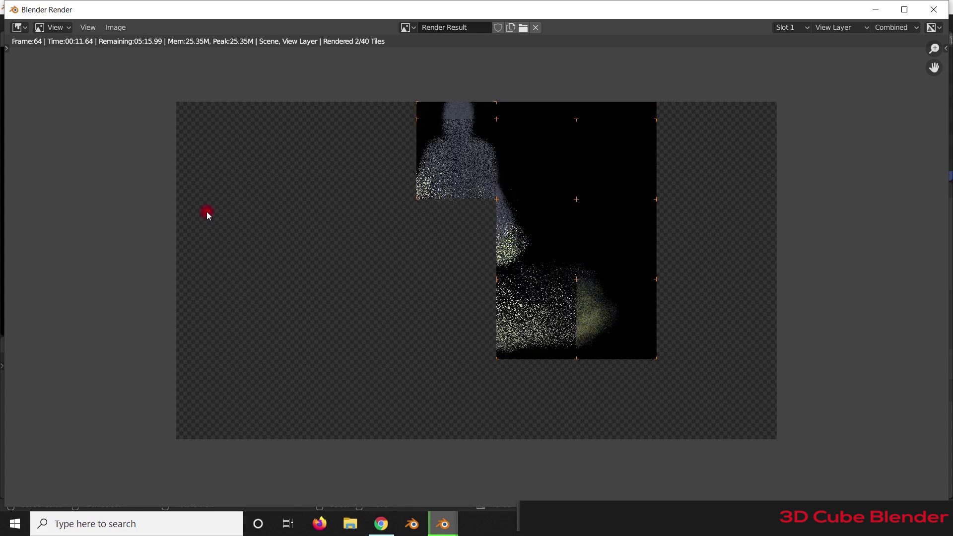
{"action": "key", "text": "Escape"}
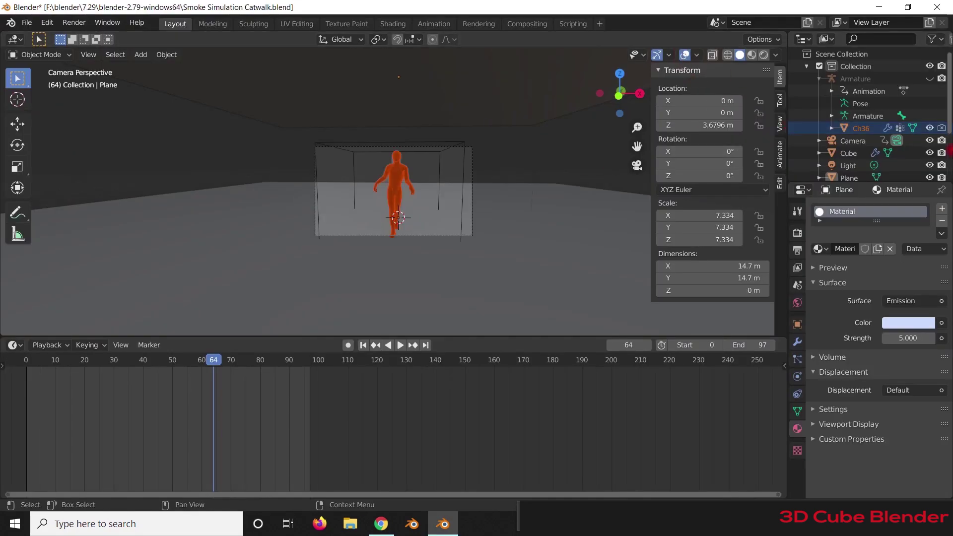
- Hide Ch36 and set the Smoke Domain's Principled Volume Density to 40 in Shading
{"action": "left_click", "coordinate": [931, 129]}
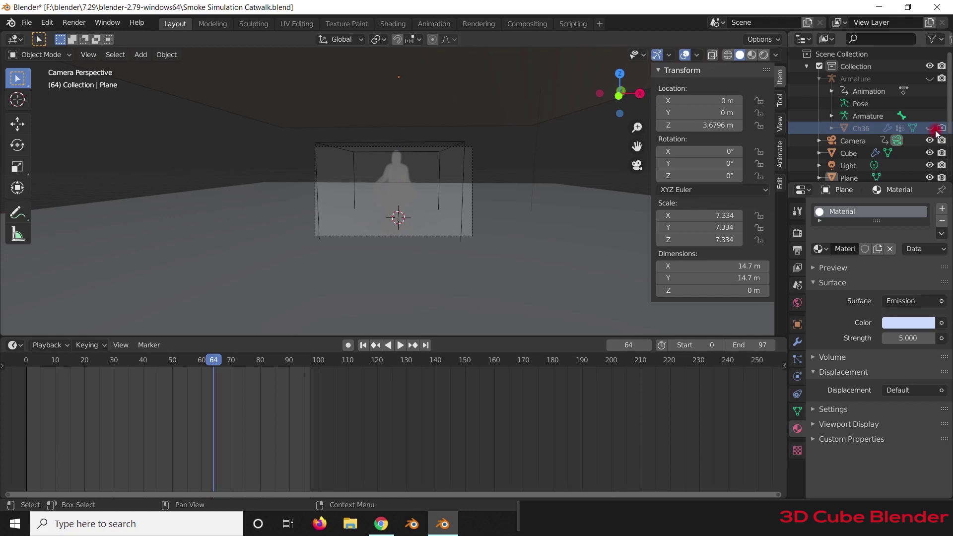
{"action": "left_click", "coordinate": [430, 143]}
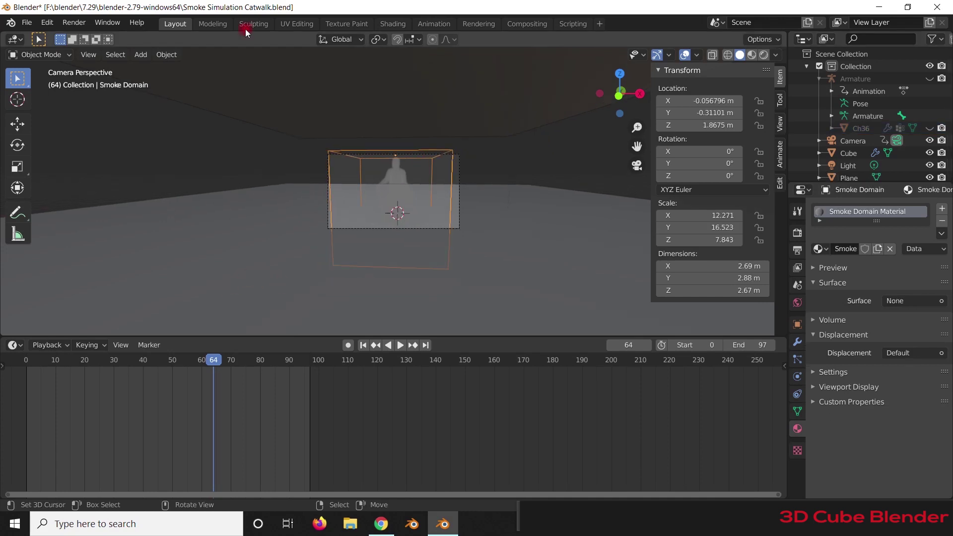
{"action": "left_click", "coordinate": [391, 24]}
{"action": "left_click", "coordinate": [645, 445]}
{"action": "type", "text": "40"}
{"action": "key", "text": "Return"}
{"action": "key", "text": "Home"}
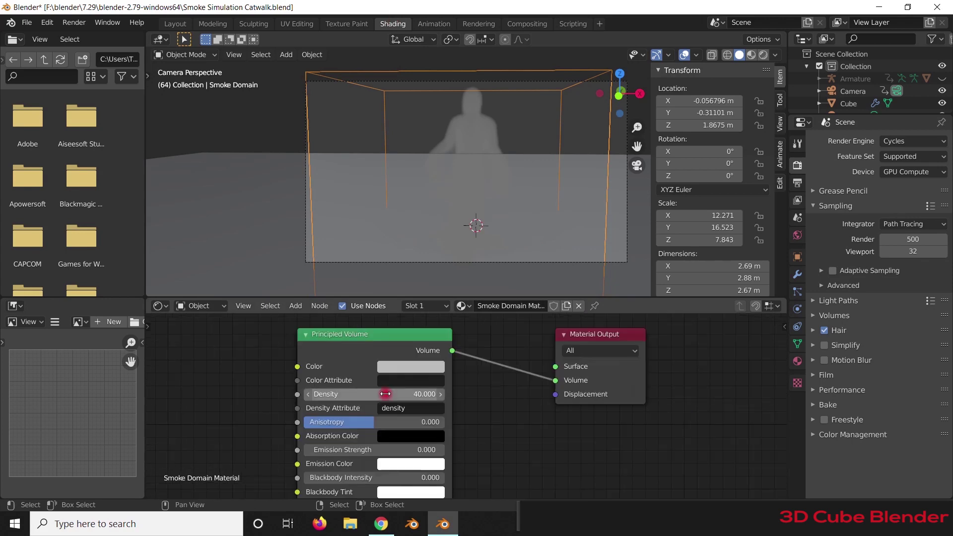
{"action": "scroll", "coordinate": [377, 392], "scroll_direction": "down", "scroll_amount": 5}
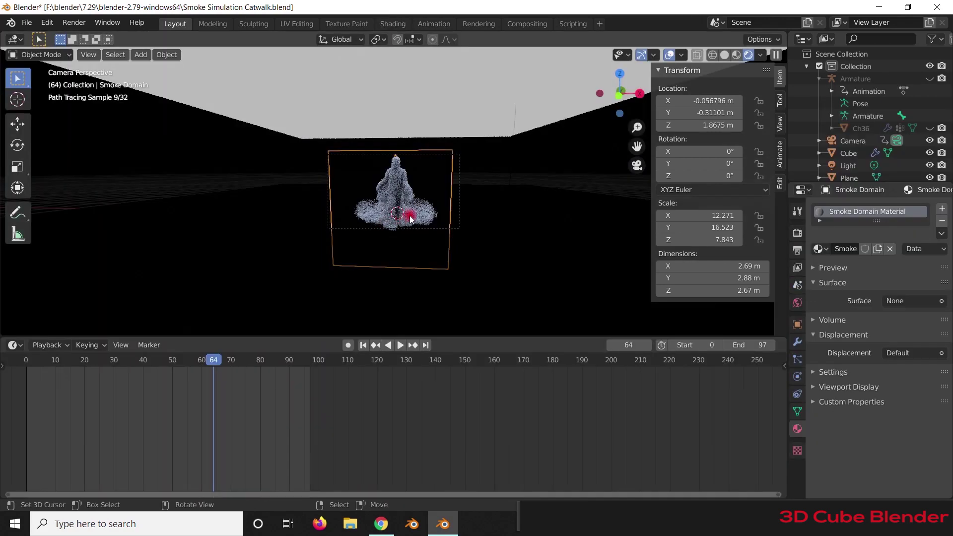
{"action": "middle_click_drag", "start_coordinate": [410, 219], "coordinate": [421, 220]}
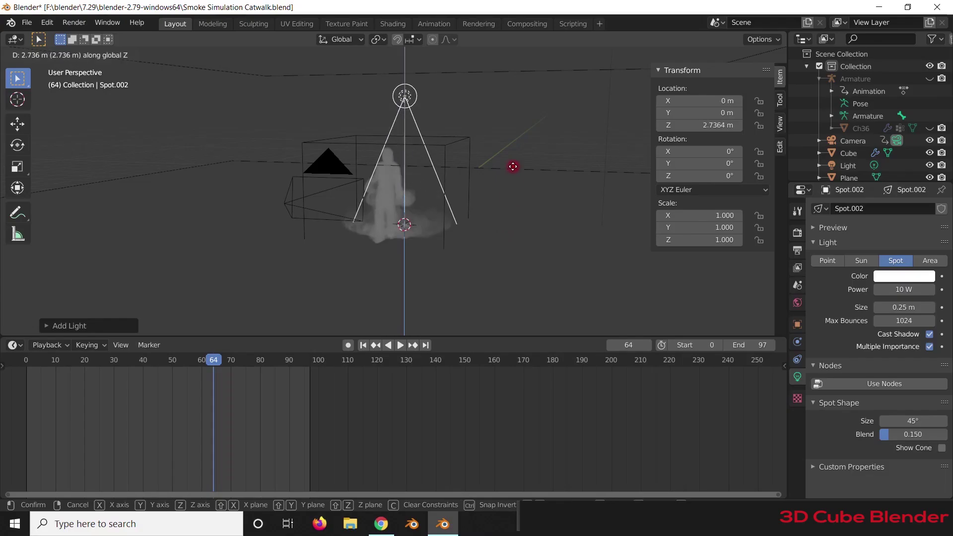
- Shrink the raised spotlight, tilt it on X and shift it along X to -1.654 m
{"action": "left_click", "coordinate": [513, 166]}
{"action": "key", "text": "s"}
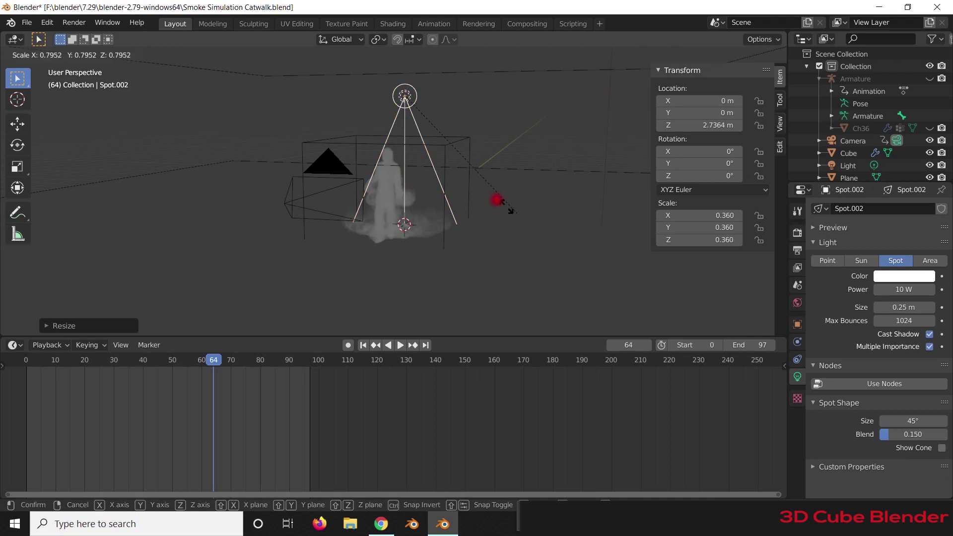
{"action": "left_click", "coordinate": [493, 227]}
{"action": "key", "text": "r"}
{"action": "key", "text": "x"}
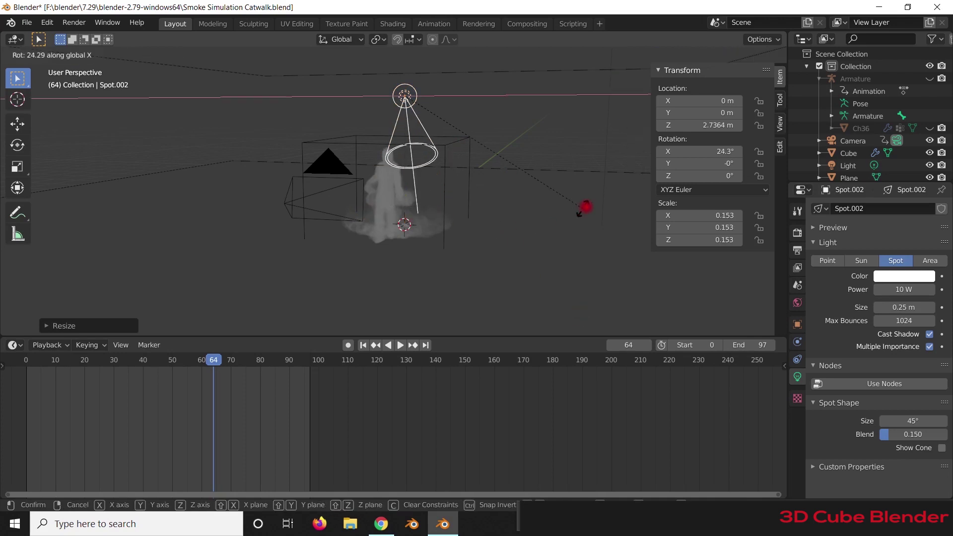
{"action": "left_click", "coordinate": [560, 217]}
{"action": "middle_click_drag", "start_coordinate": [560, 218], "coordinate": [517, 226]}
{"action": "key", "text": "g"}
{"action": "key", "text": "x"}
{"action": "left_click", "coordinate": [440, 251]}
- Rotate the spotlight until it aims at the smoke figure
{"action": "key", "text": "r"}
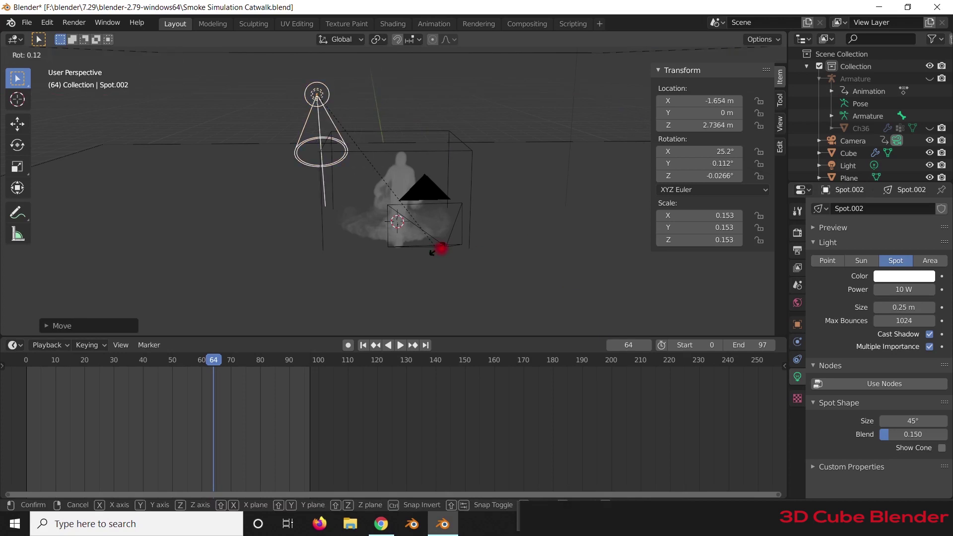
{"action": "left_click", "coordinate": [658, 167]}
{"action": "middle_click_drag", "start_coordinate": [658, 167], "coordinate": [529, 207]}
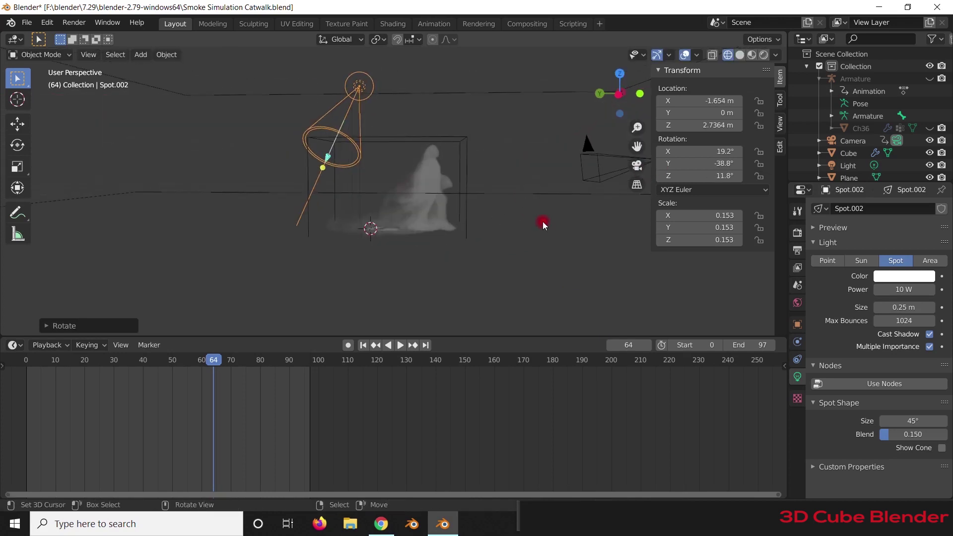
{"action": "key", "text": "r"}
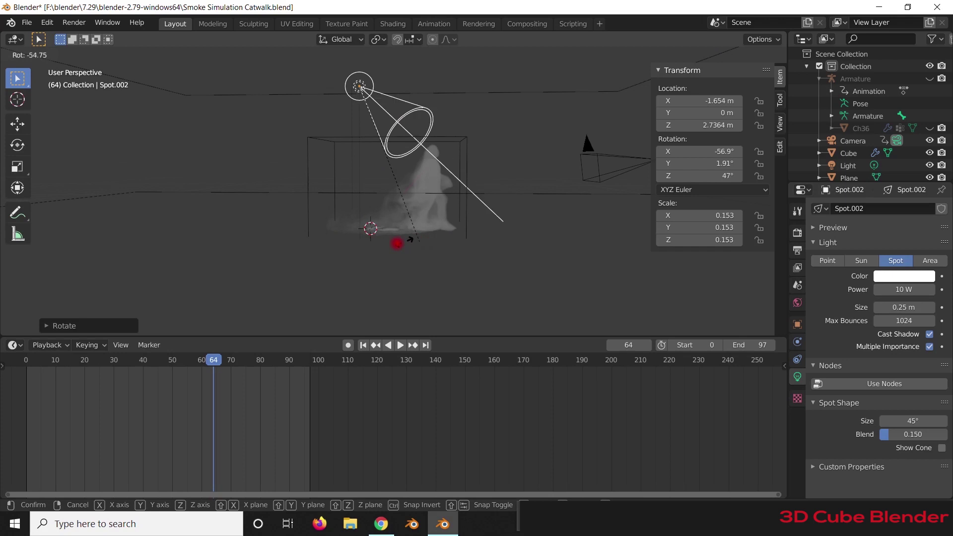
{"action": "left_click", "coordinate": [341, 246]}
- Tint the spotlight pale yellow and start entering a 500 W power
{"action": "left_click", "coordinate": [895, 276]}
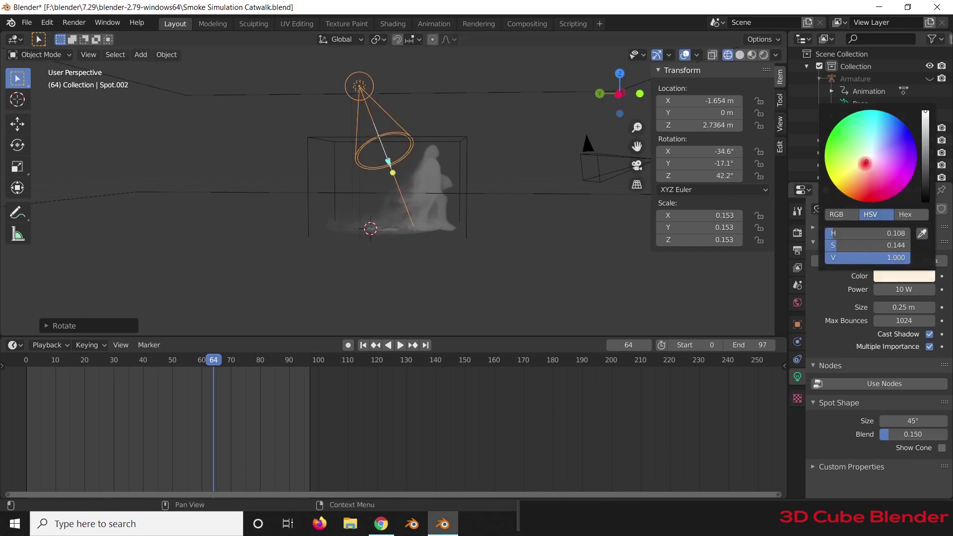
{"action": "left_click_drag", "start_coordinate": [863, 163], "coordinate": [852, 170]}
{"action": "scroll", "coordinate": [883, 100], "scroll_direction": "down", "scroll_amount": 4}
{"action": "left_click", "coordinate": [904, 289]}
{"action": "type", "text": "500"}
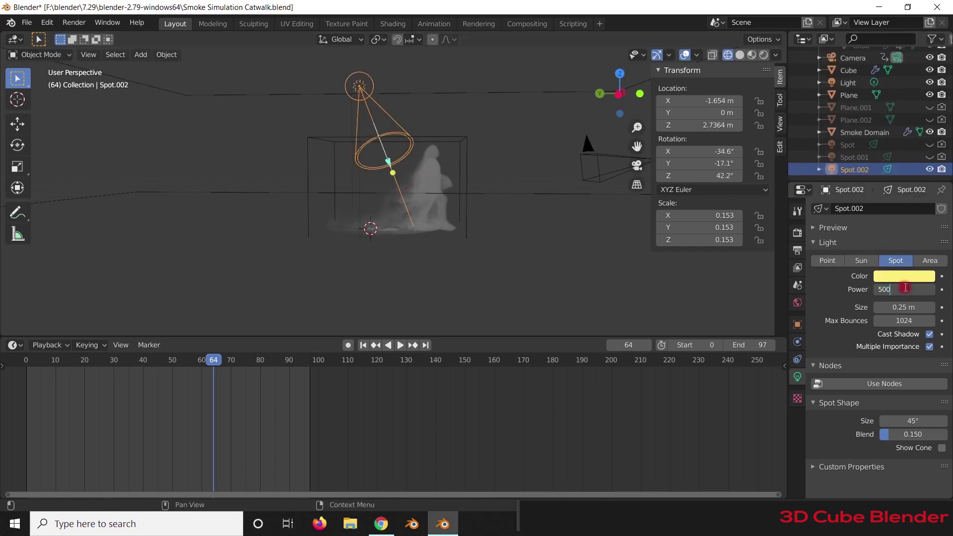